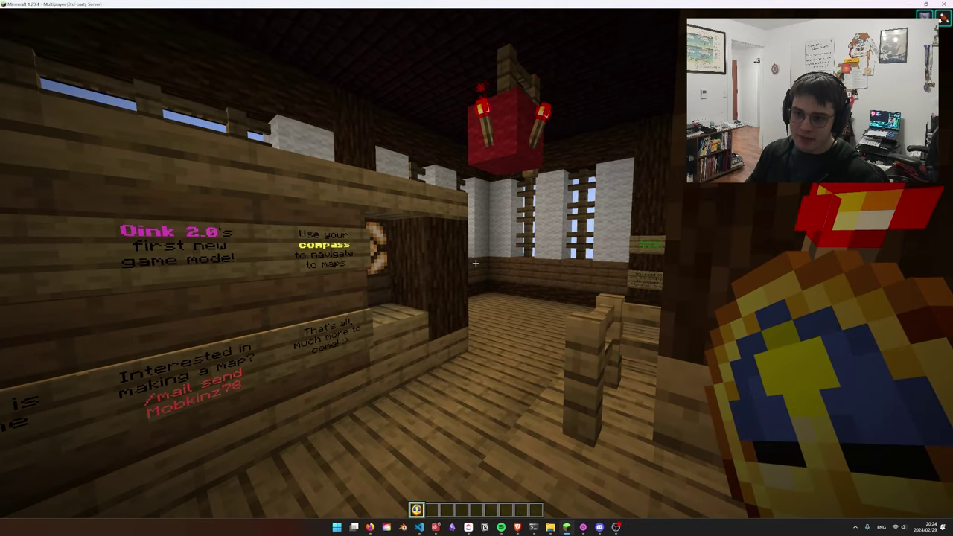
Switch to the code editor and examine the getTopThreeFromMapInDb method in DatabaseClient.java
key("s")
key("t")
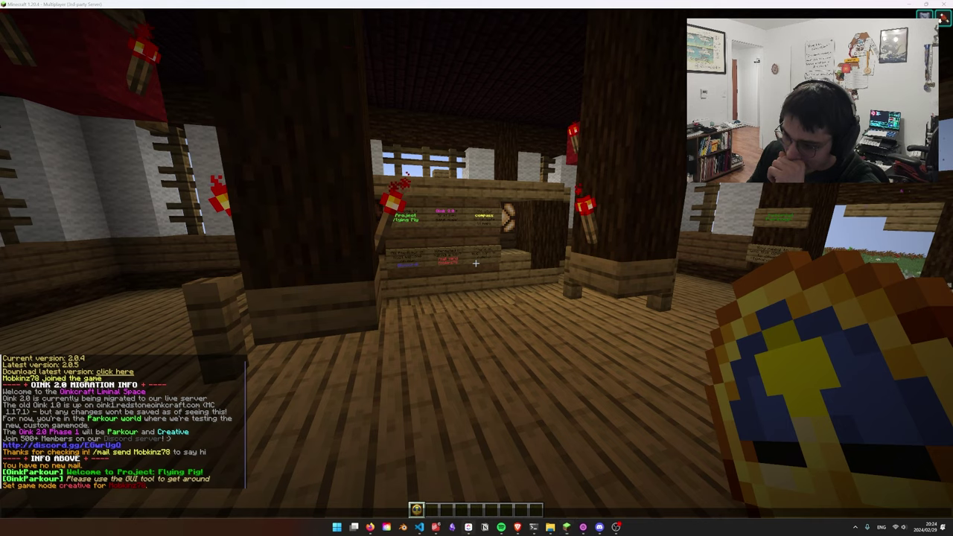
key("alt+Tab")
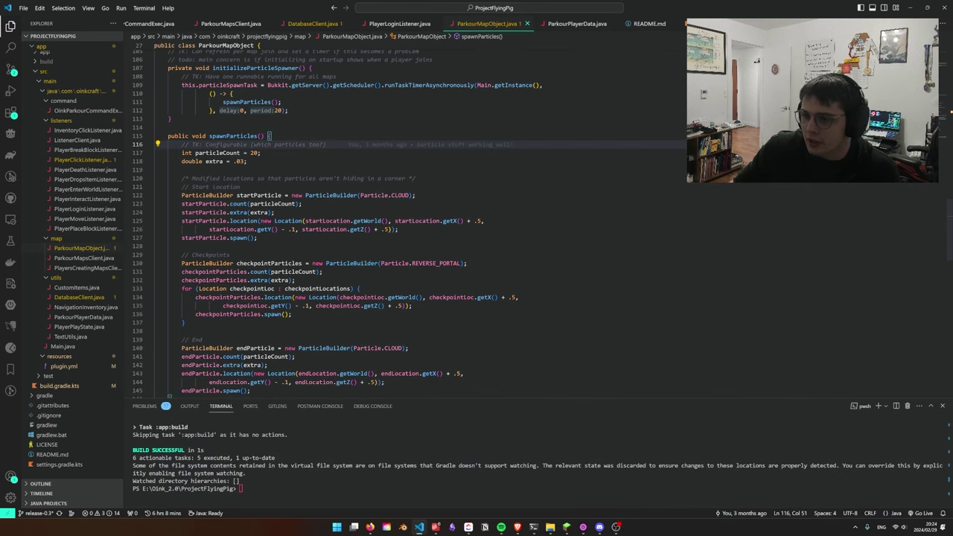
left_click(312, 24)
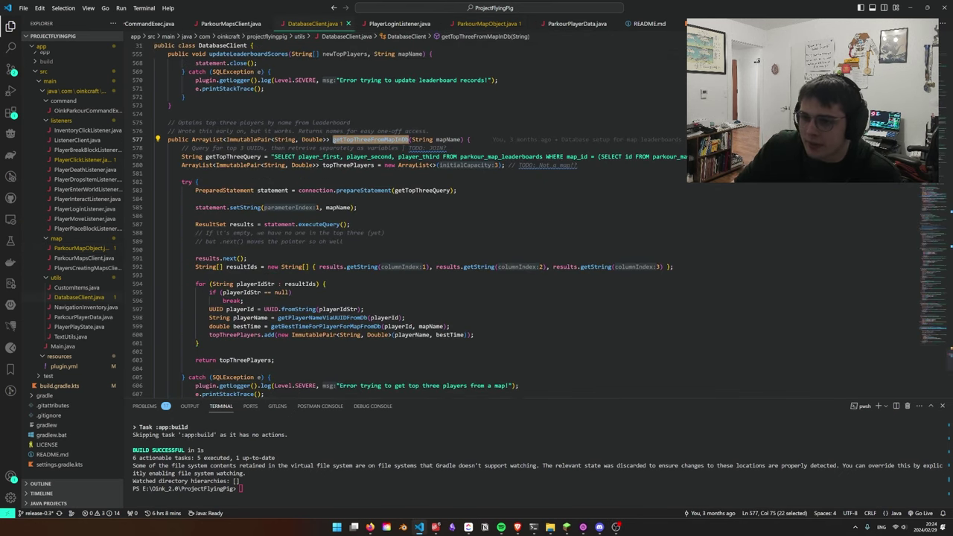
scroll(411, 227, "down", 1)
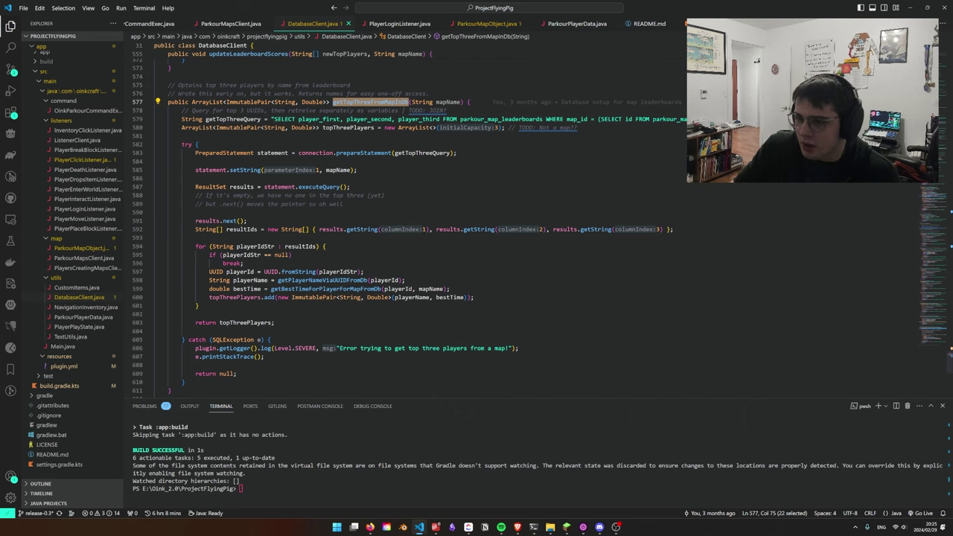
Undo the most recent edits in the updateLeaderboardScores method of DatabaseClient.java
scroll(407, 228, "up", 2)
key("ctrl+z")
key("ctrl+z")
key("ctrl+z")
key("ctrl+z")
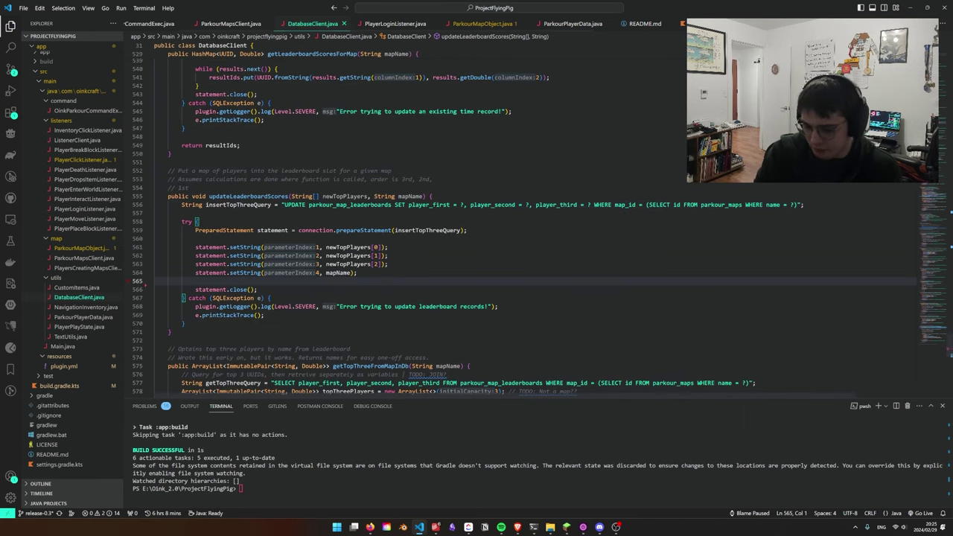
Go back to ParkourMapObject.java and look over the spawnParticles method
scroll(522, 216, "up", 10)
key("alt+Left")
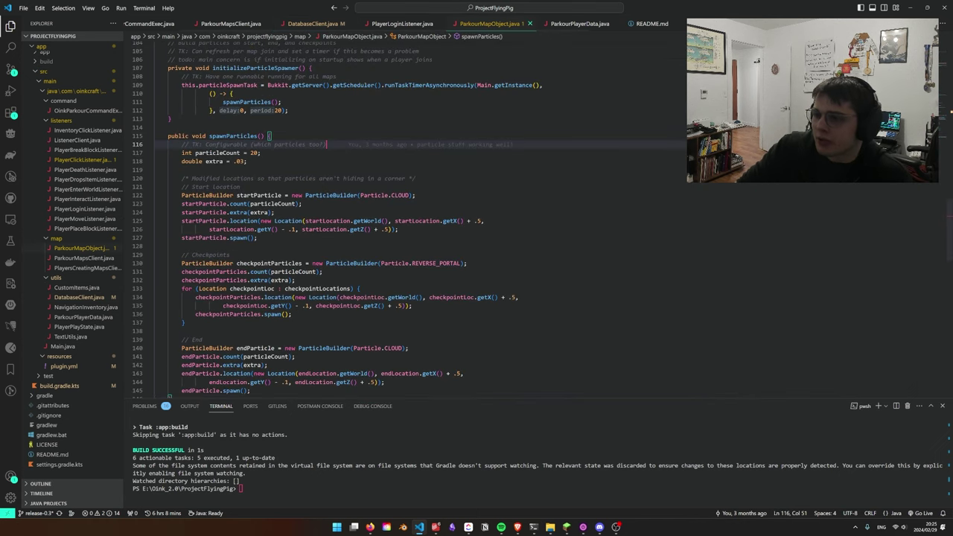
scroll(476, 223, "down", 2)
Switch to Minecraft, disconnect from the current server and join the Oinkcraft Prod IP server
key("alt+Tab")
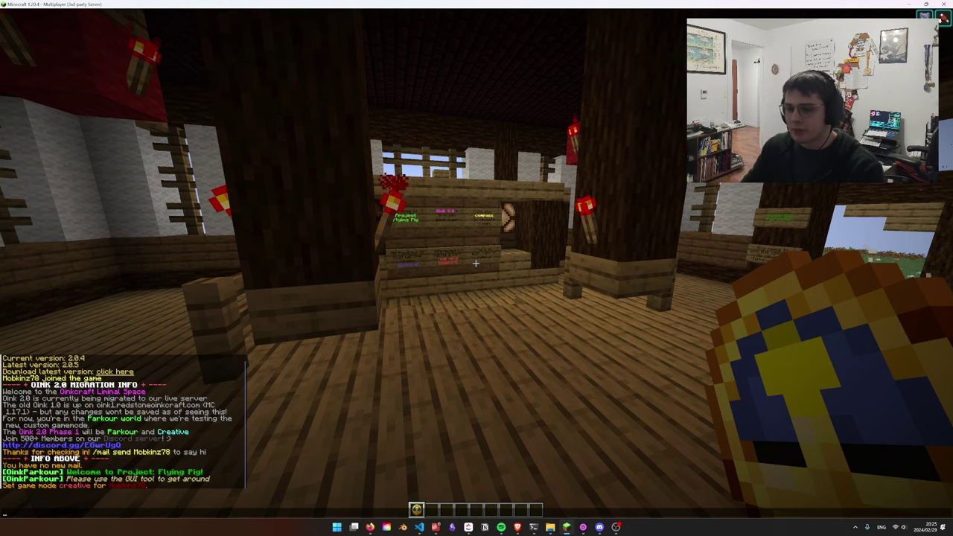
key("Escape")
key("Escape")
left_click(477, 220)
double_click(470, 47)
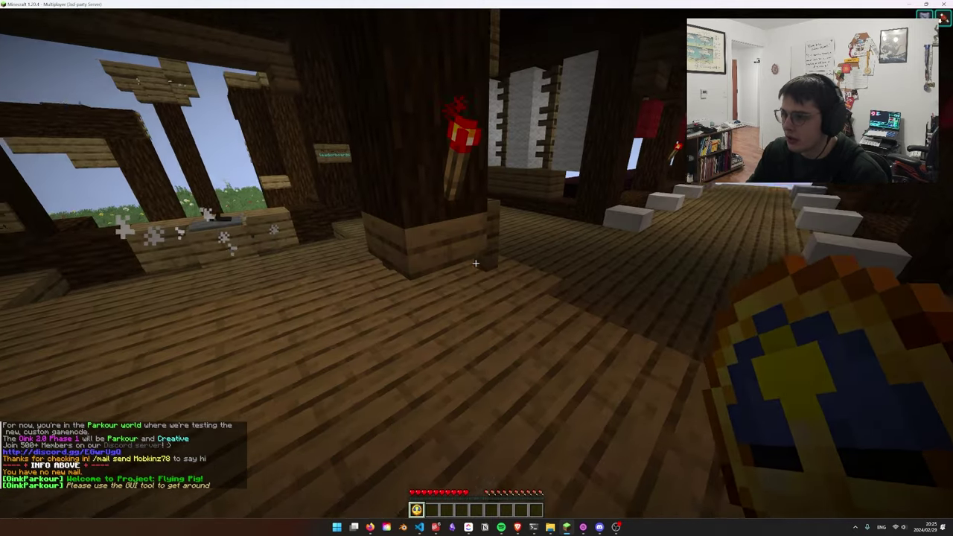
Walk through the lobby to its open side and examine the Tutorial Leaderboard hologram outside
key("w")
key("w")
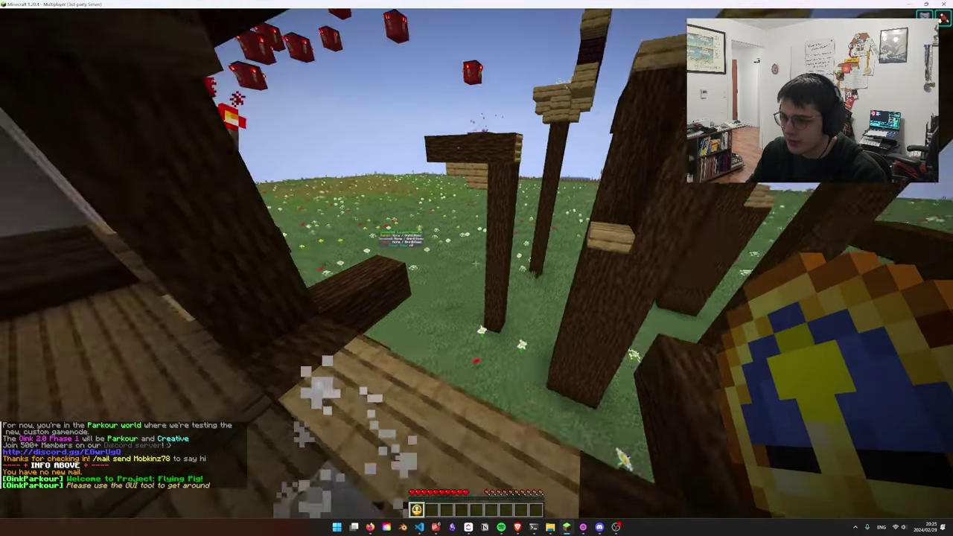
key("w")
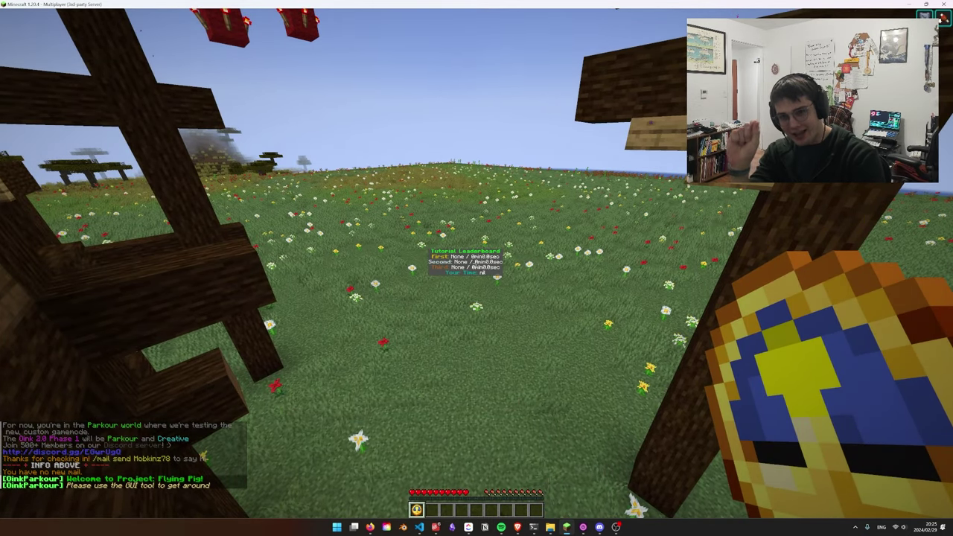
key("s")
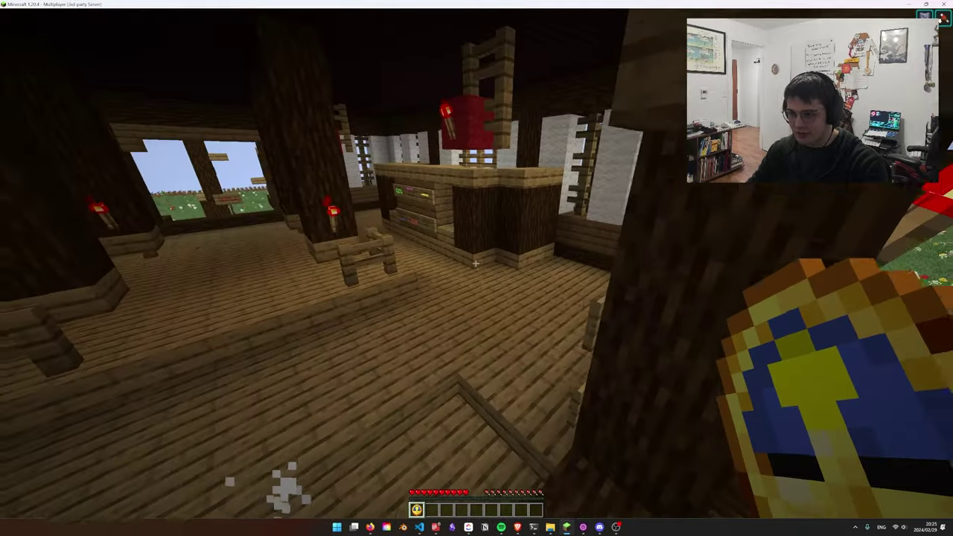
key("w")
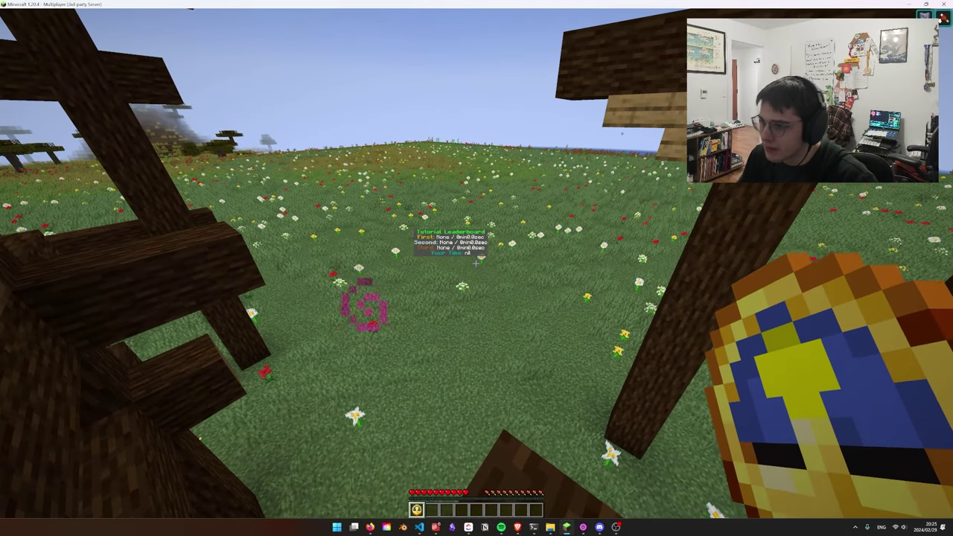
key("w")
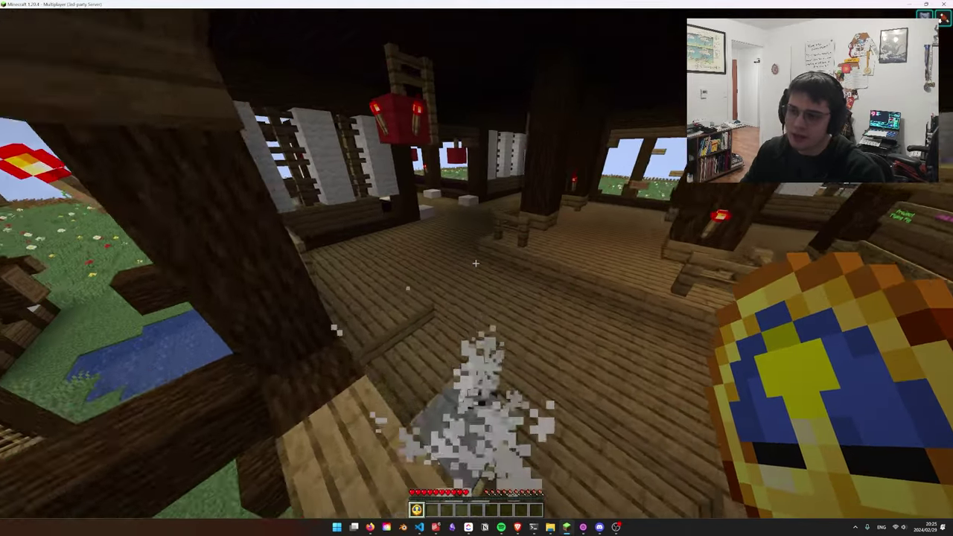
Start the Tutorial map from the navigation compass and choose Checkpoint 1 in its map menu
key("s")
key("w")
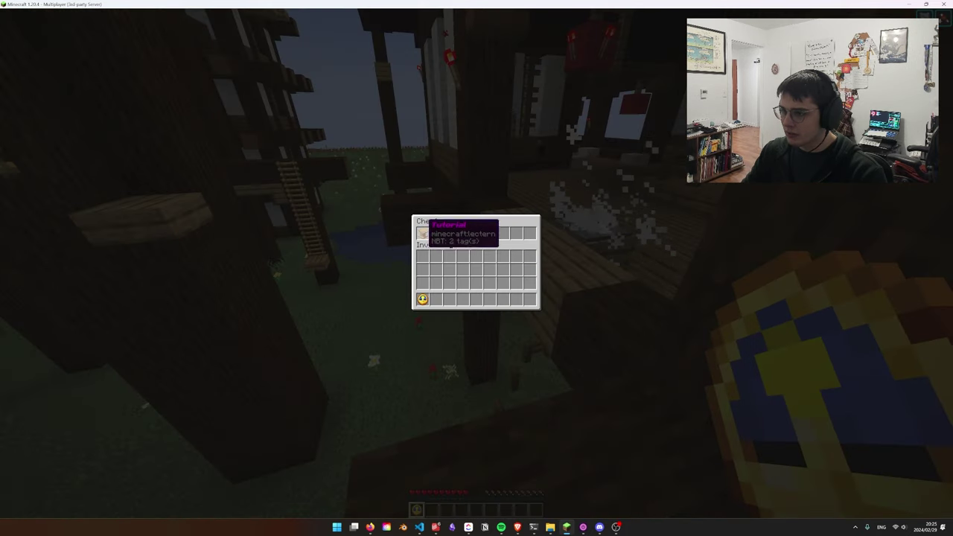
left_click(422, 233)
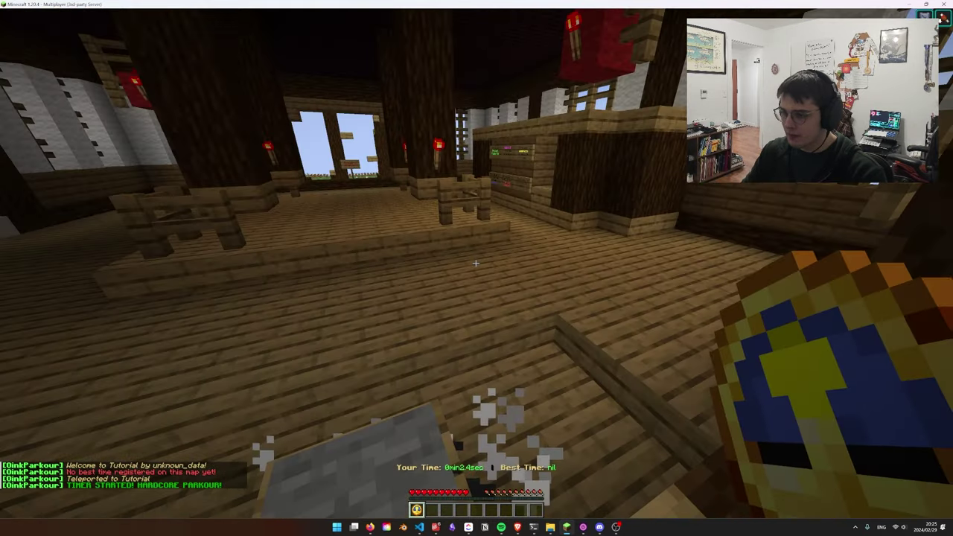
right_click(477, 264)
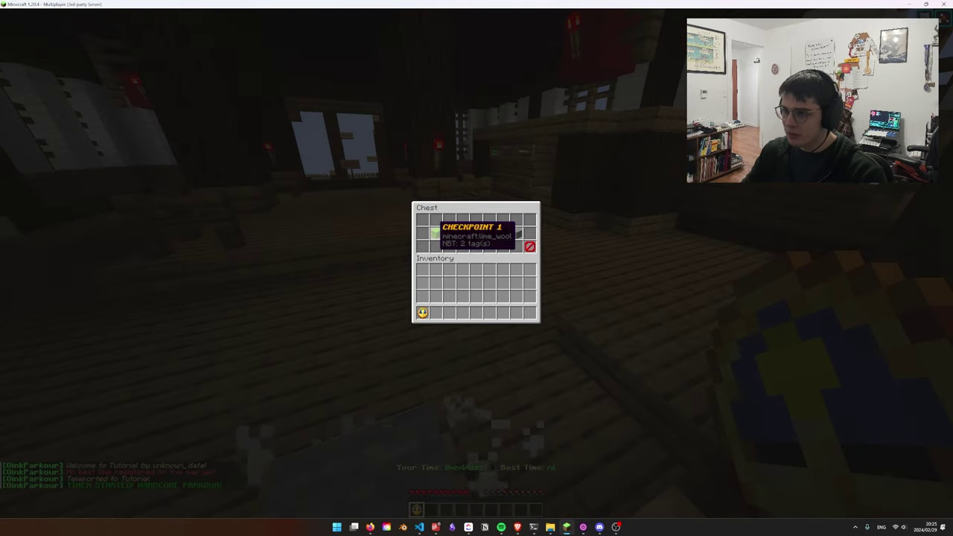
left_click(434, 233)
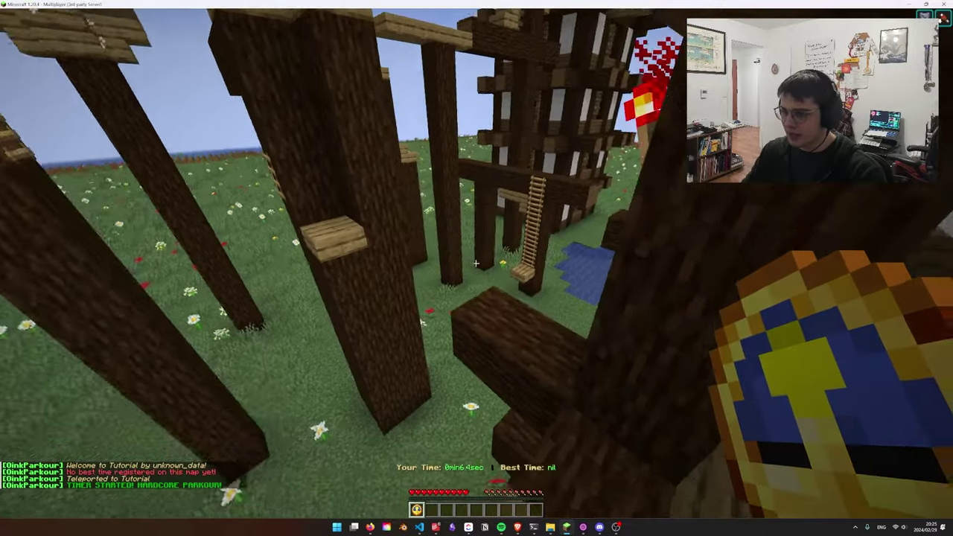
Leave the Tutorial map and return to the lobby using the navigation compass
key("Escape")
key("Escape")
right_click(476, 263)
left_click(527, 233)
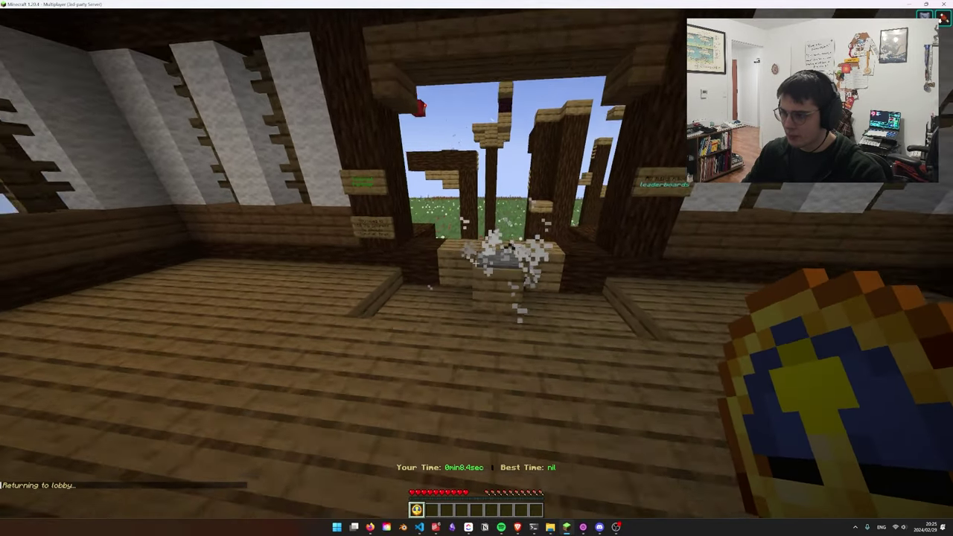
right_click(477, 268)
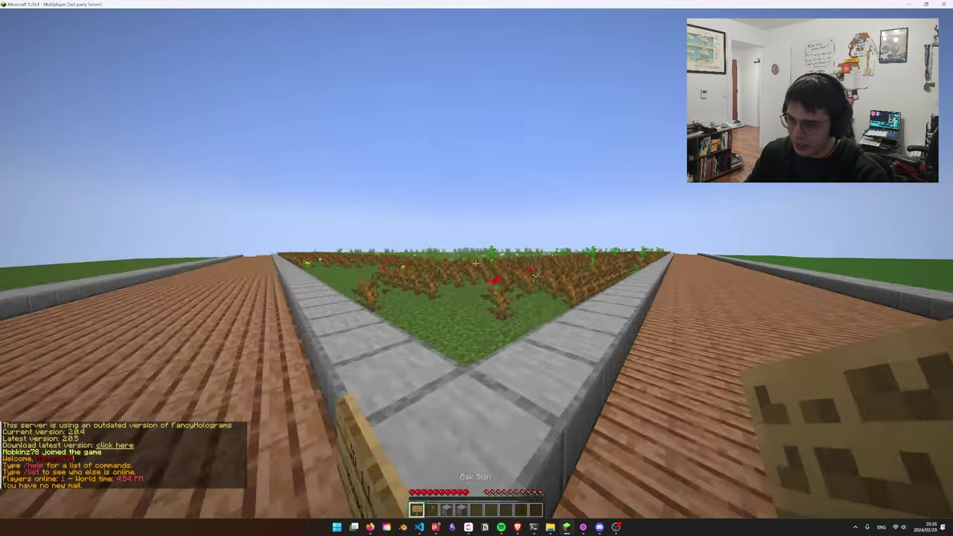
Run the demo parkour map from its start plate across the yellow blocks to the first checkpoint
key("2")
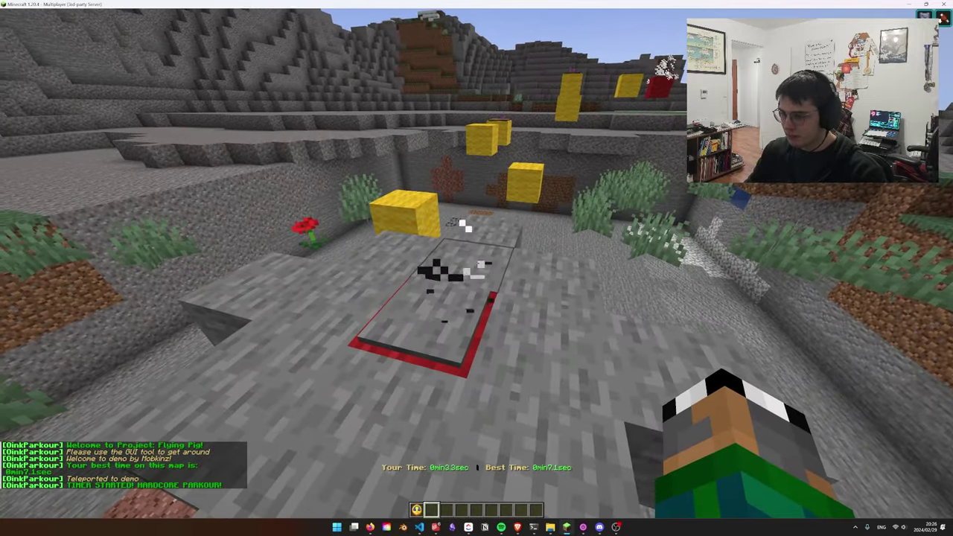
key("w")
key("space")
key("w")
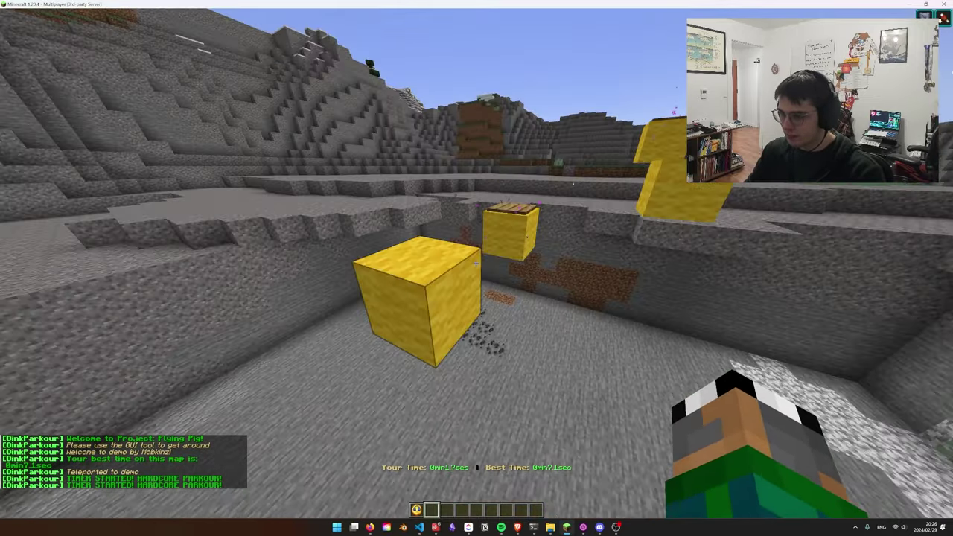
key("w")
key("space")
key("space")
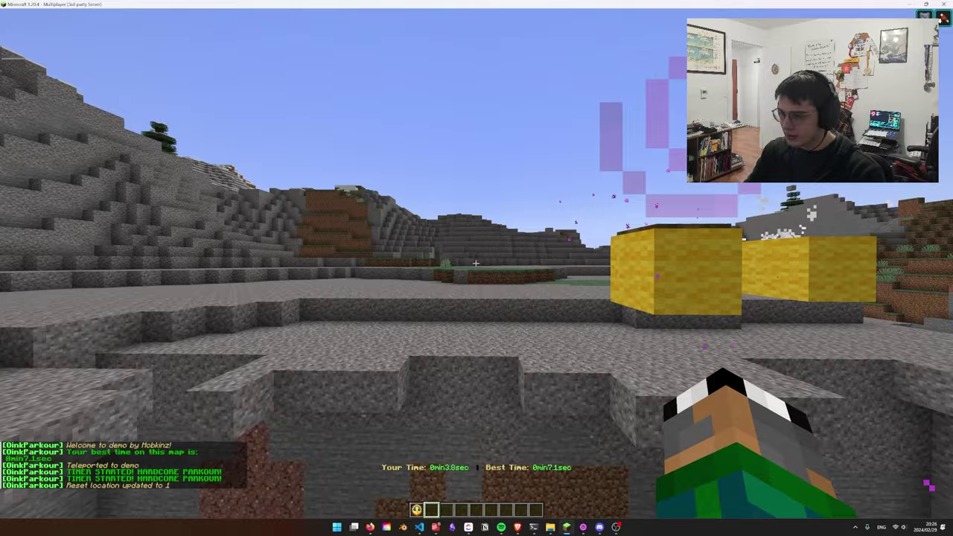
Leave the demo map and return to the lobby using the navigation compass
key("1")
right_click(475, 263)
left_click(530, 235)
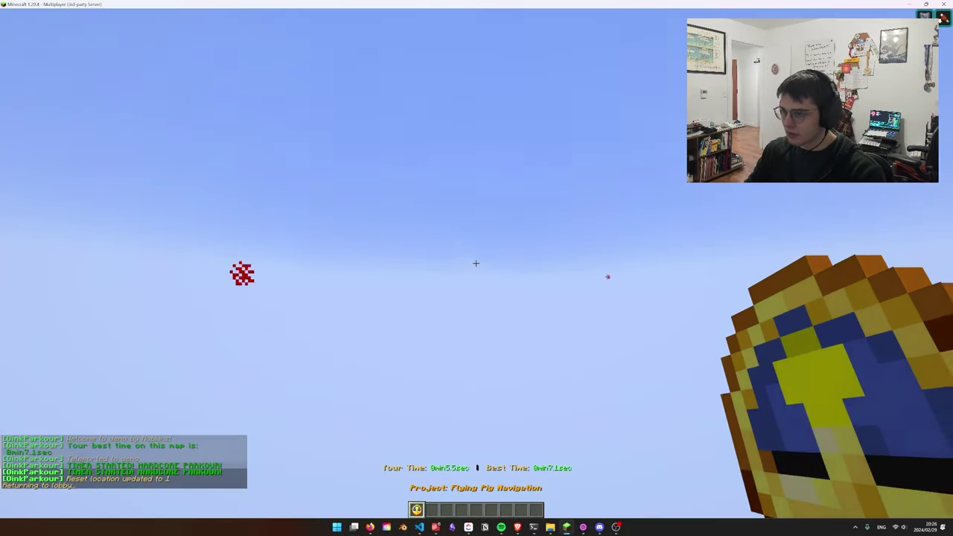
Try to add a leaderboard point in the lobby with the command /oinkparkour map lobbypoint
key("w")
key("2")
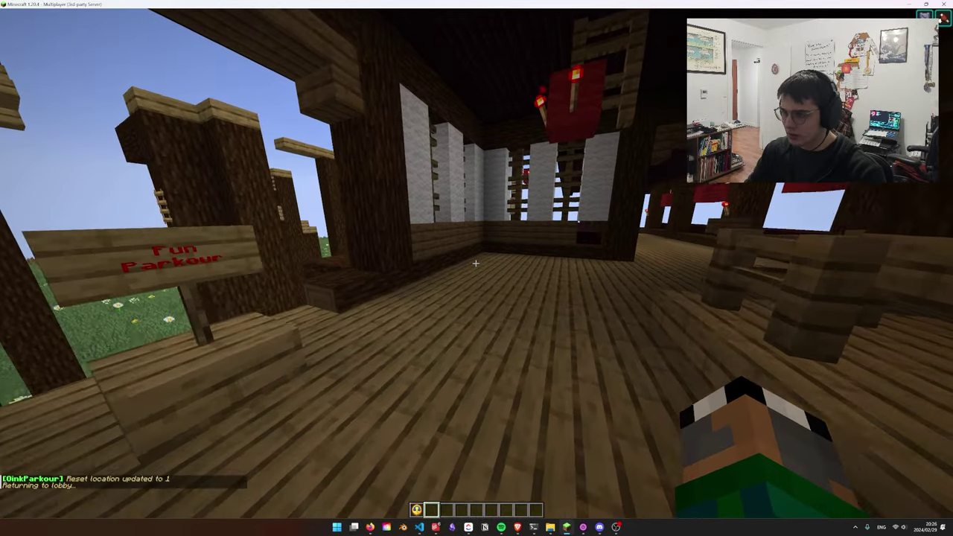
type("/o")
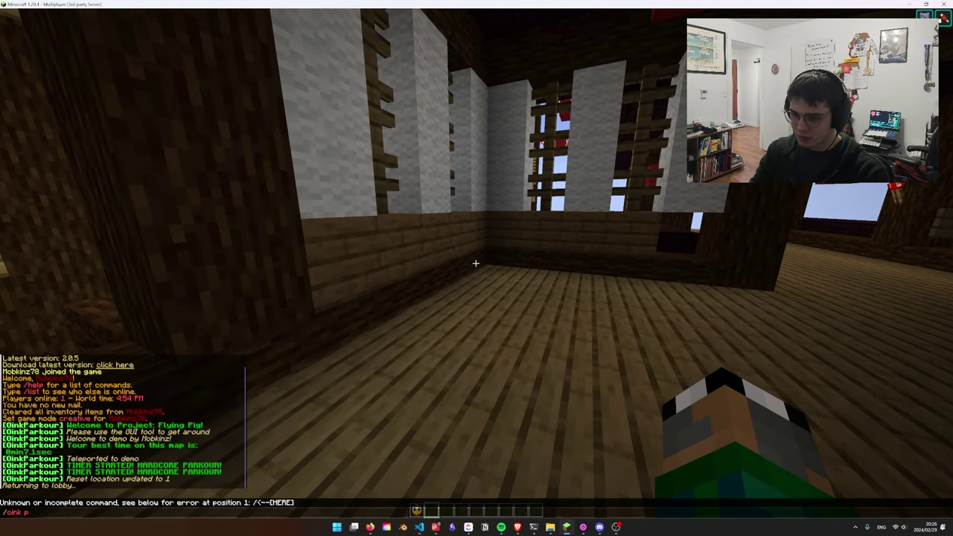
type("inkparkour map lobbypoin")
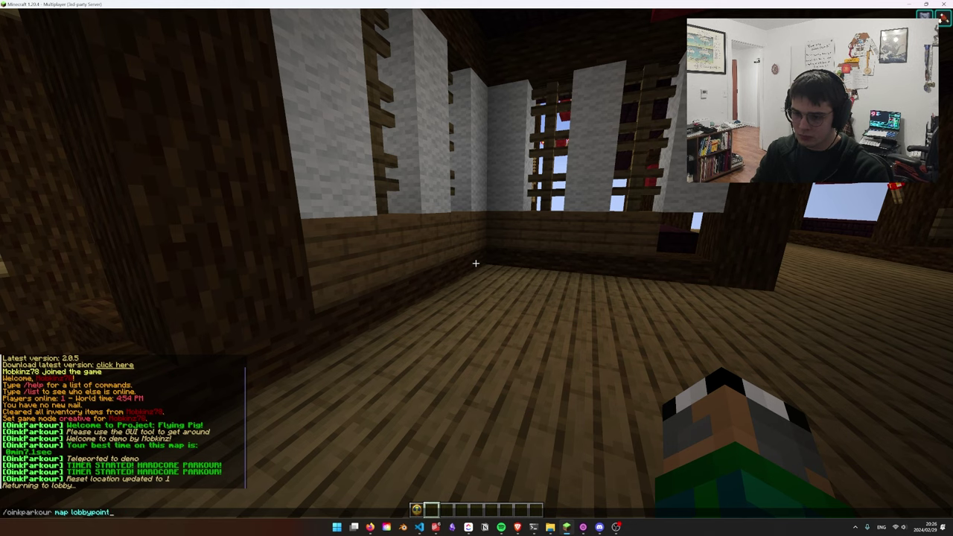
type("t")
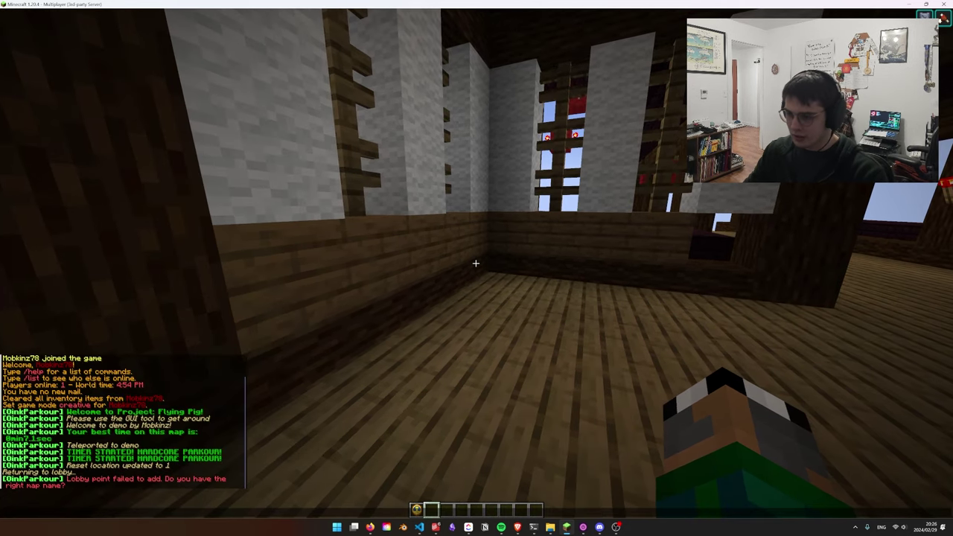
Examine the demo Leaderboard hologram placed in the lobby near the Fun Parkour sign
key("alt+Tab")
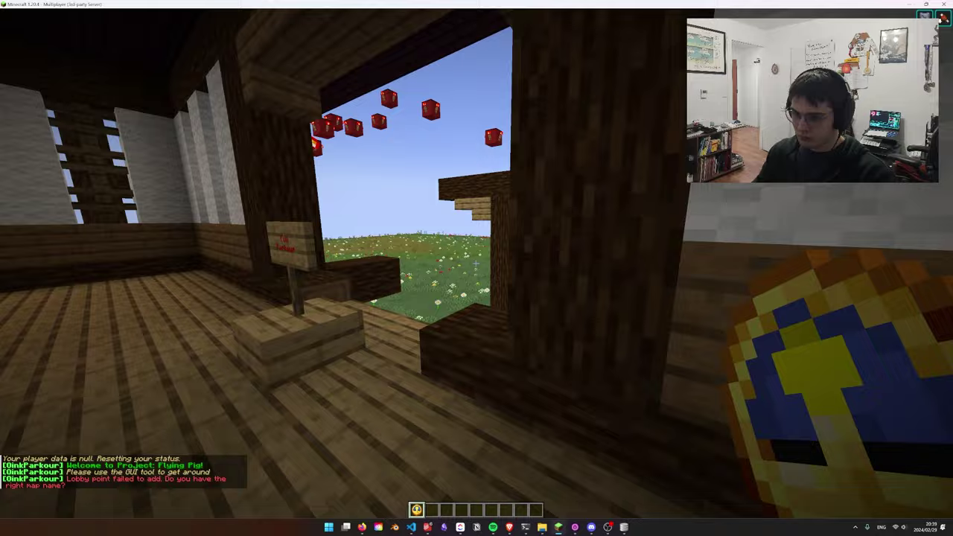
key("alt+Tab")
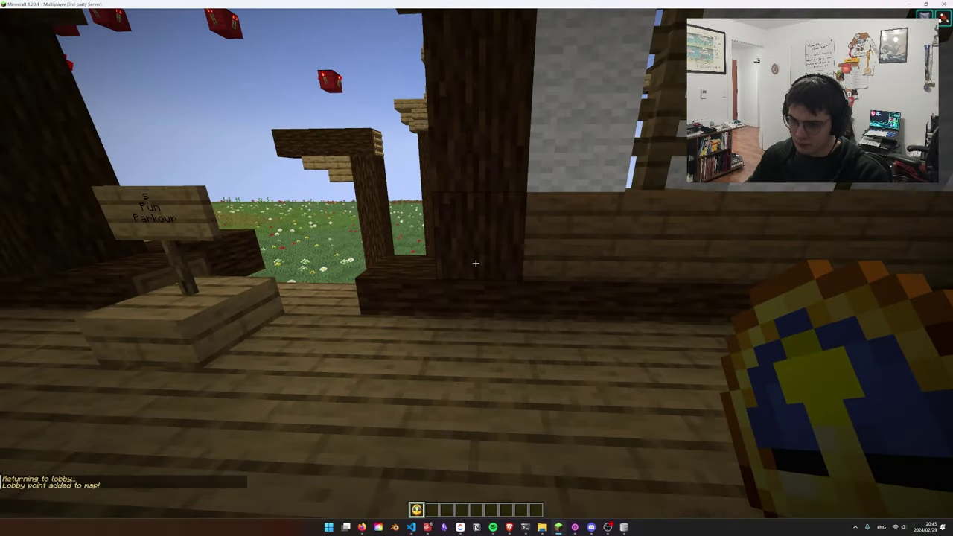
key("w")
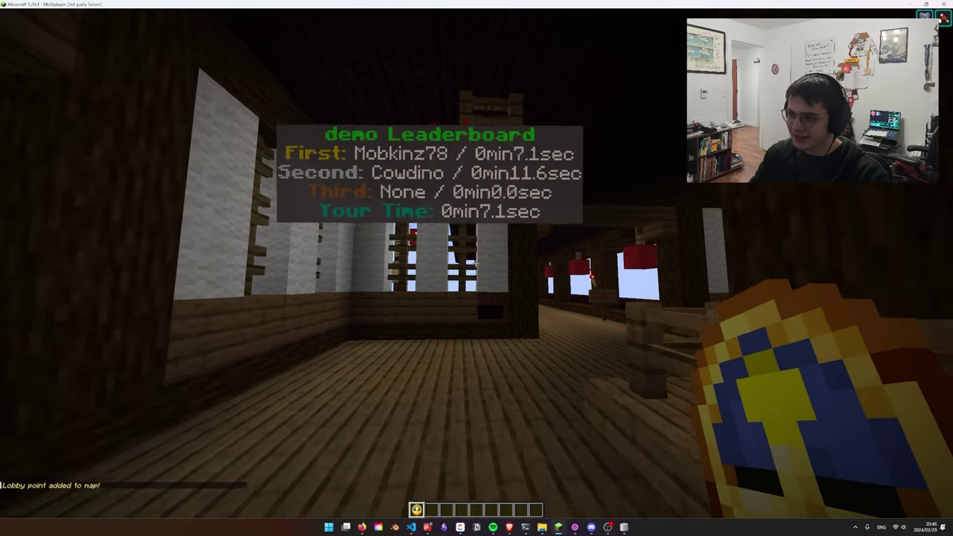
Disconnect from the server and rejoin the Local Testing server
key("Escape")
left_click(476, 221)
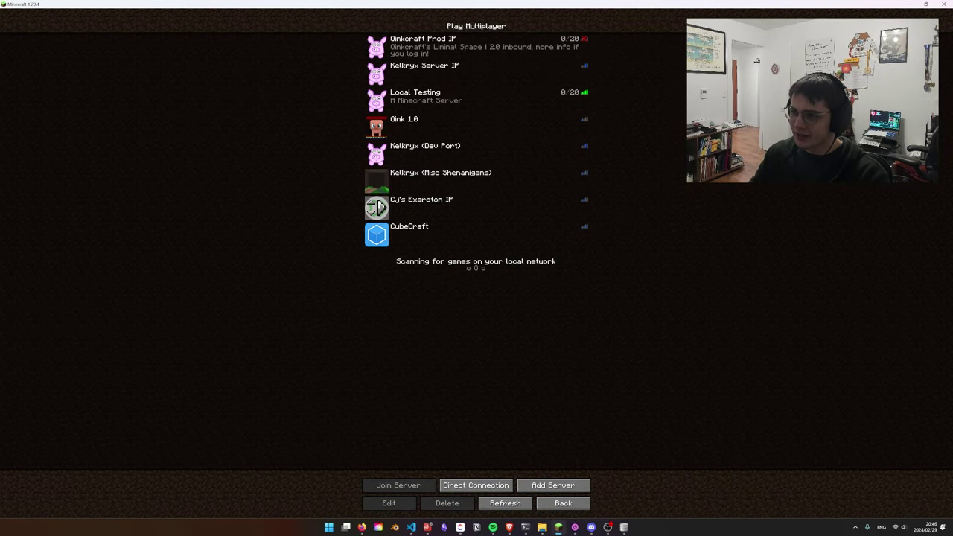
left_click(380, 99)
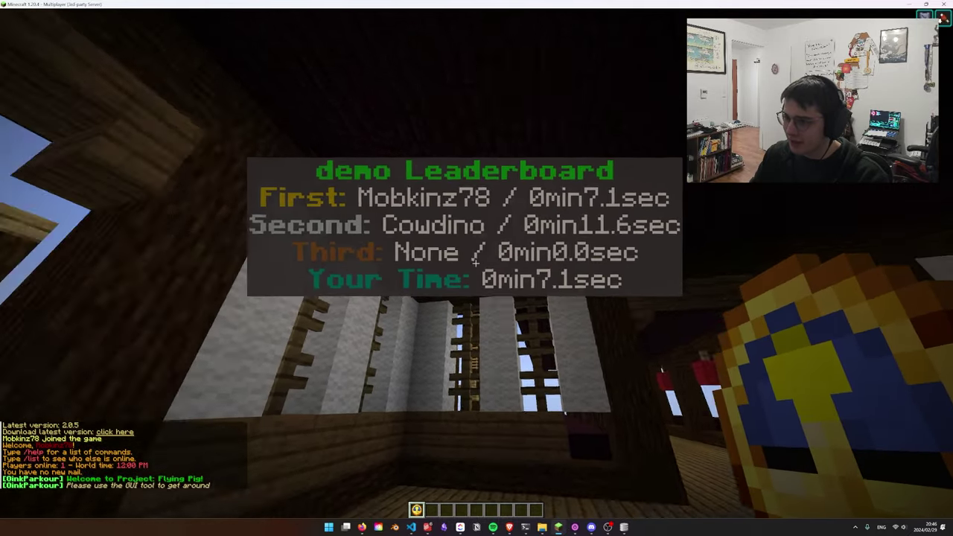
Add another lobby leaderboard near the Fun Parkour sign with /oinkparkour map lobbypoint demo, and reconnect to the server
key("s")
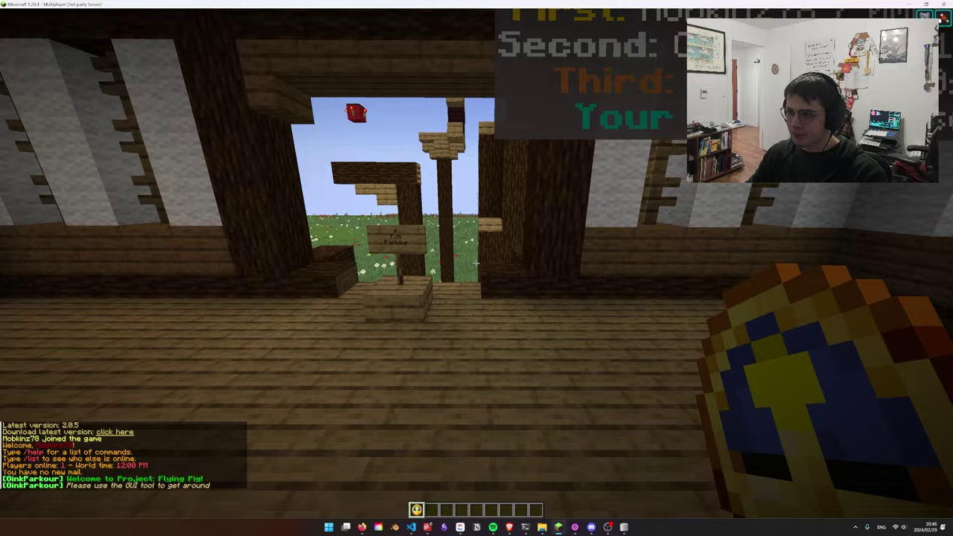
type("/oinkparkour map lobbypoint demo")
key("Return")
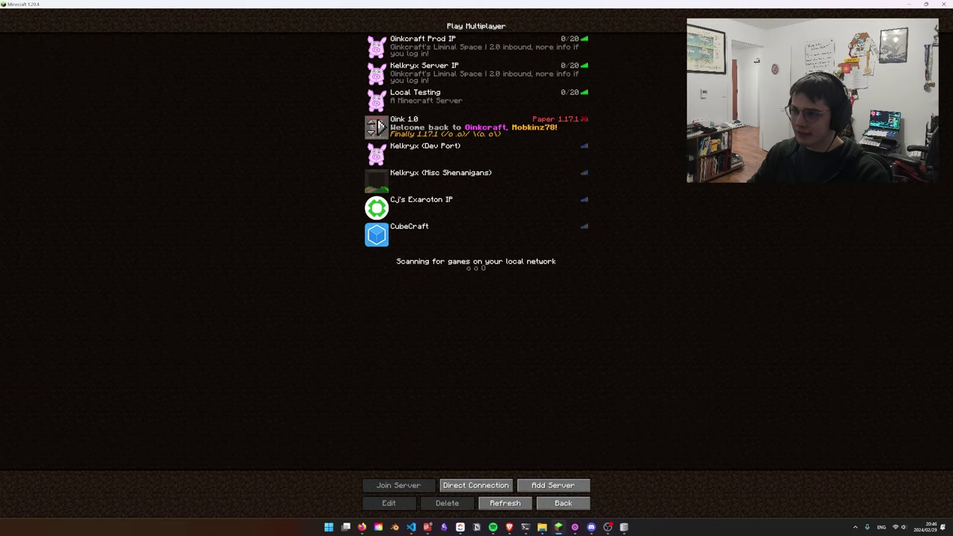
key("Return")
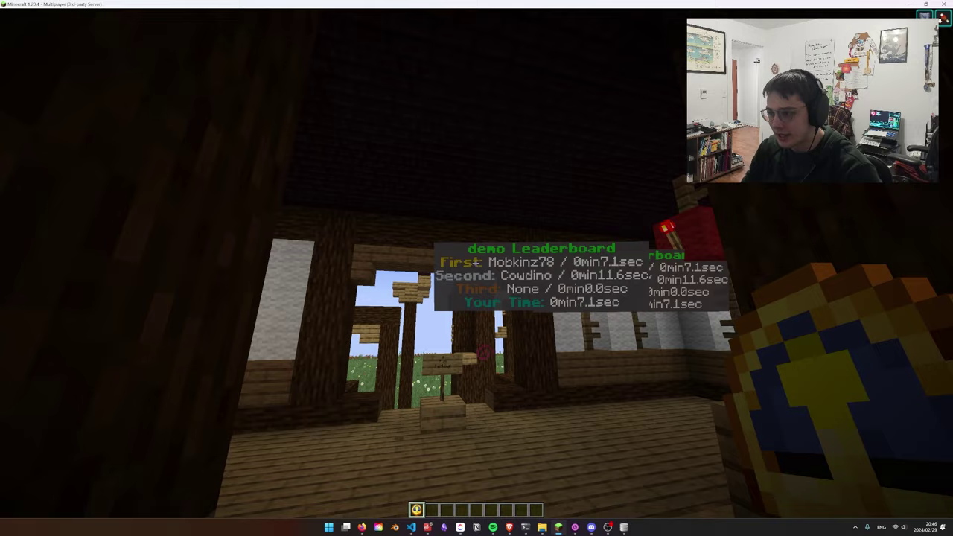
Examine the two demo Leaderboard holograms in the lobby from close up and from farther back
key("w")
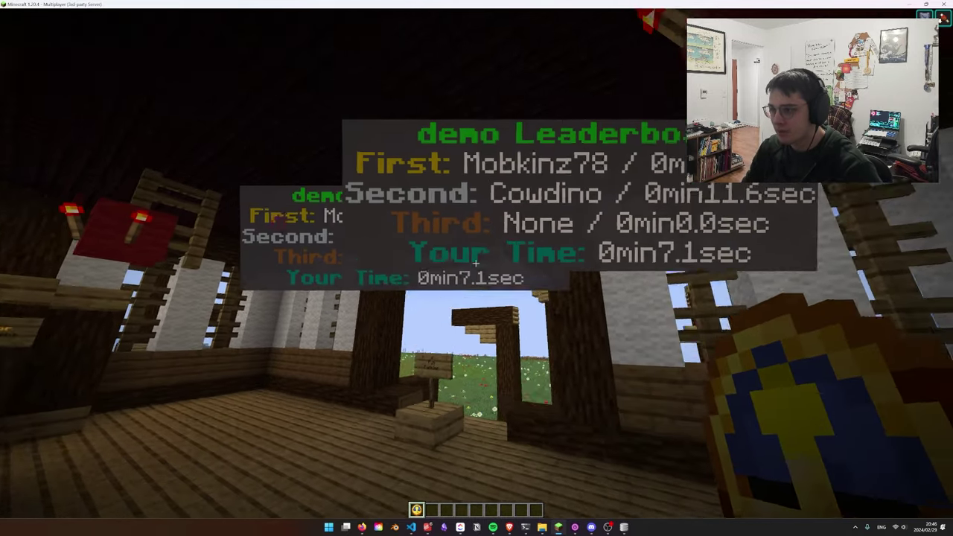
key("s")
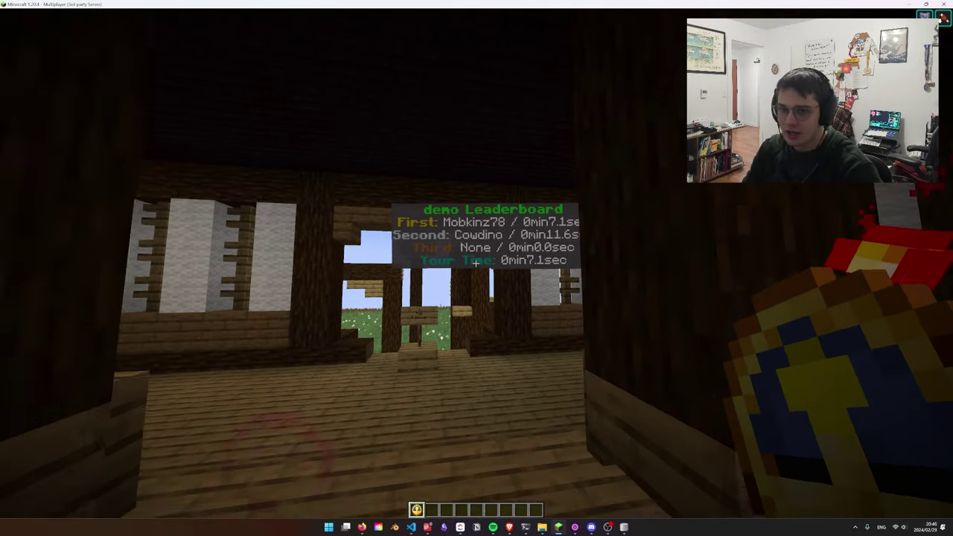
key("t")
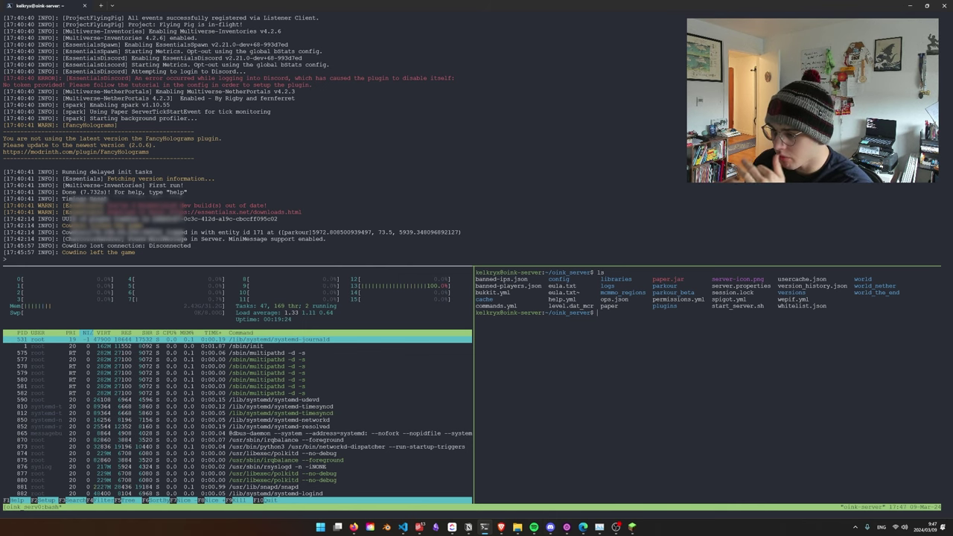
Look over the map subcommand code in OinkParkourCommandExec.java and the Minecraft multiplayer server list
key("alt+Tab")
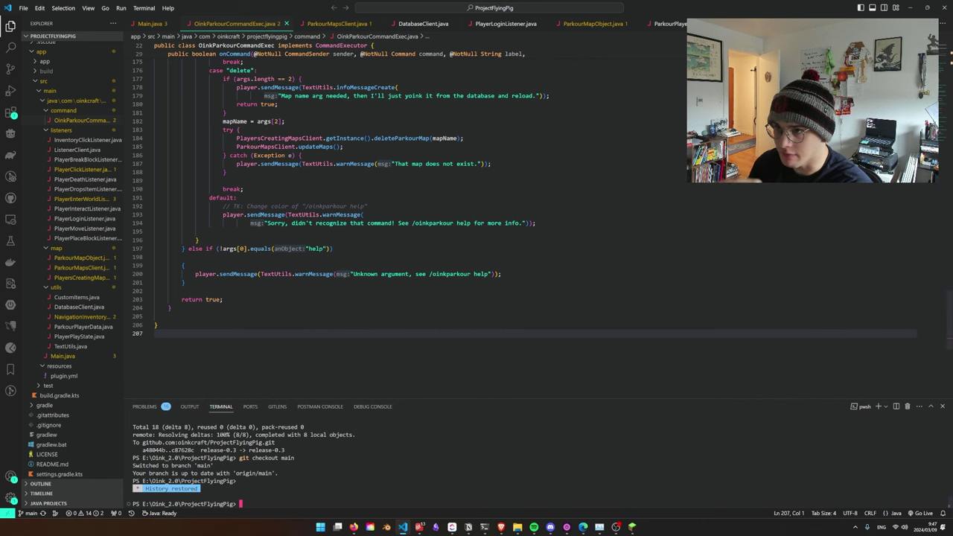
left_click(158, 326)
left_click(286, 122)
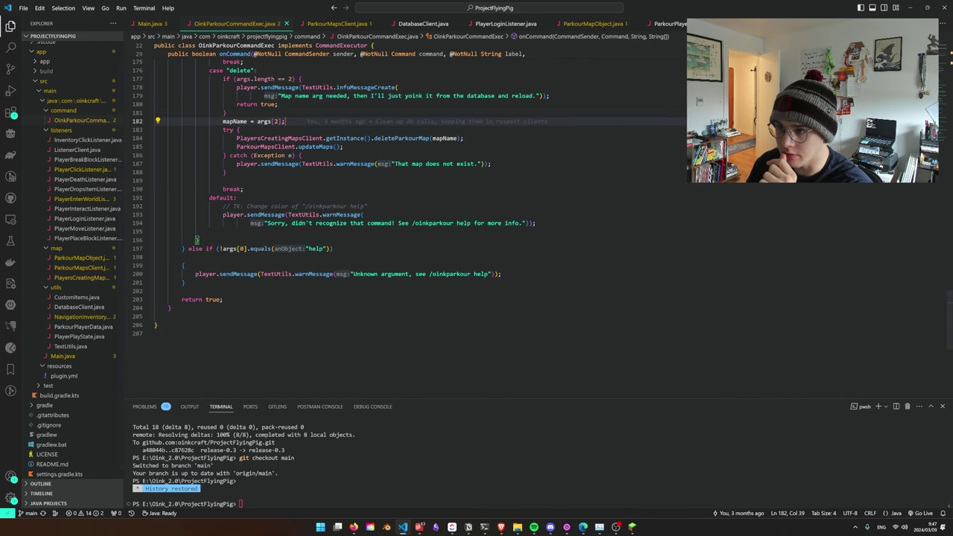
scroll(410, 223, "up", 12)
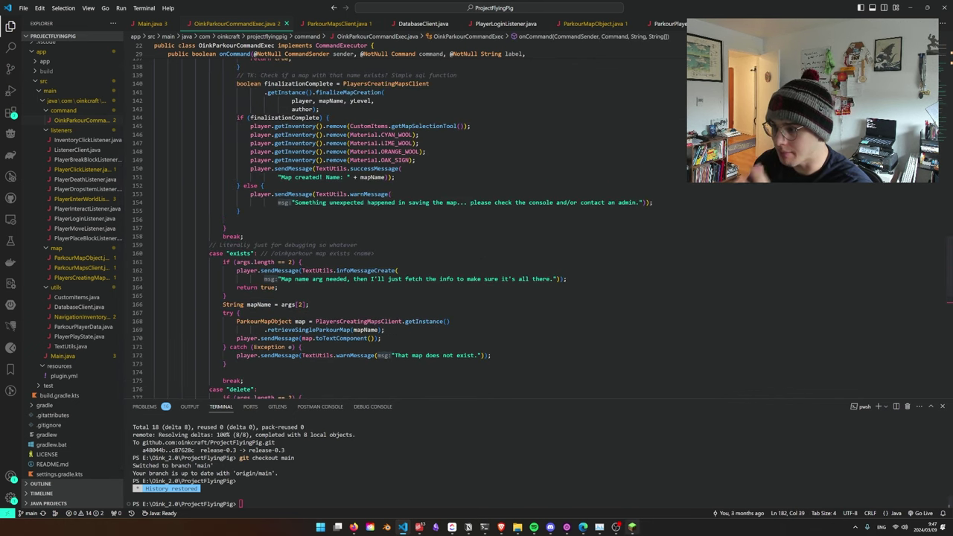
left_click(632, 527)
left_click(368, 209)
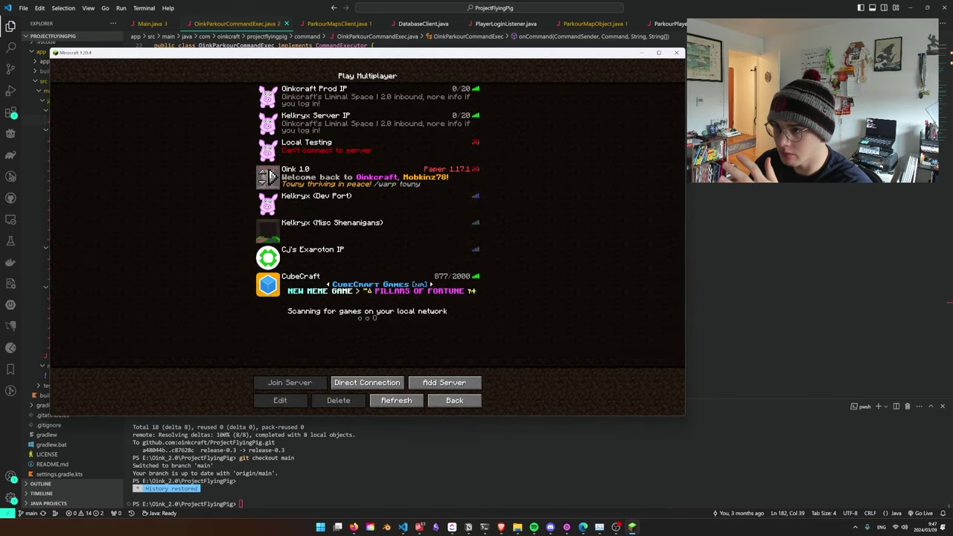
left_click(759, 330)
Switch to Firefox and squash and merge the Release 0.3 pull request into main
left_click(354, 527)
left_click(307, 379)
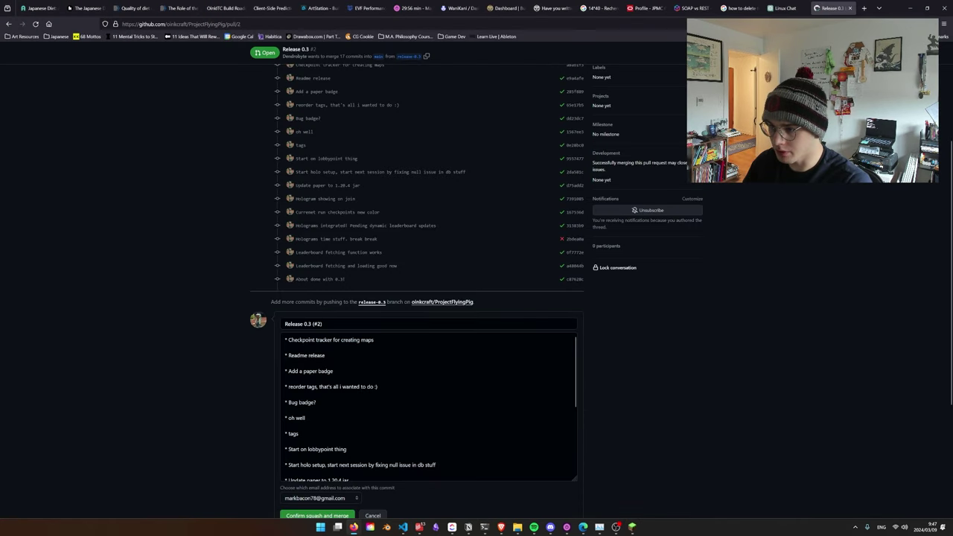
scroll(320, 417, "down", 3)
scroll(320, 417, "down", 3)
left_click(317, 330)
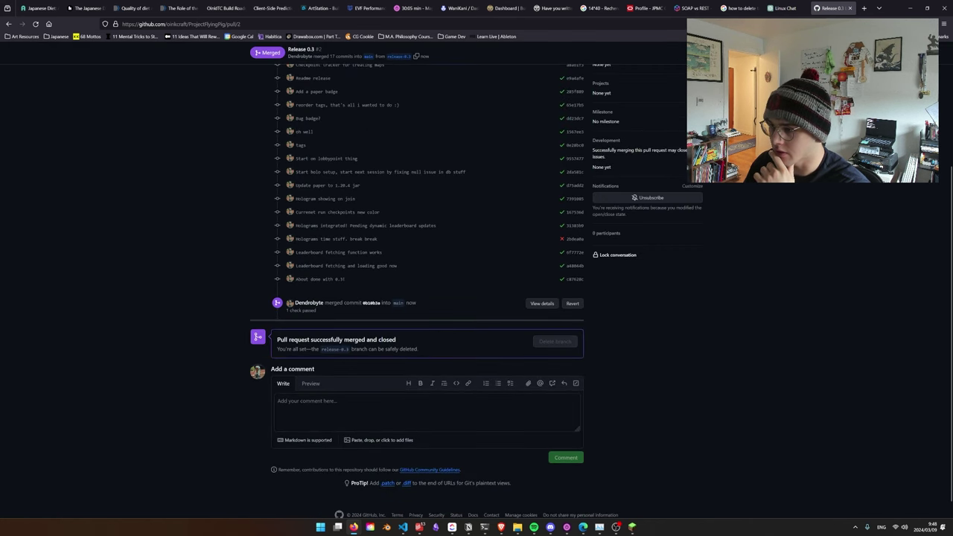
Publish a pre-release titled Release 0.3 from the repository with tag release-0.3 and ProjectFlyingPig-0.3.jar attached
scroll(554, 342, "up", 4)
left_click(23, 72)
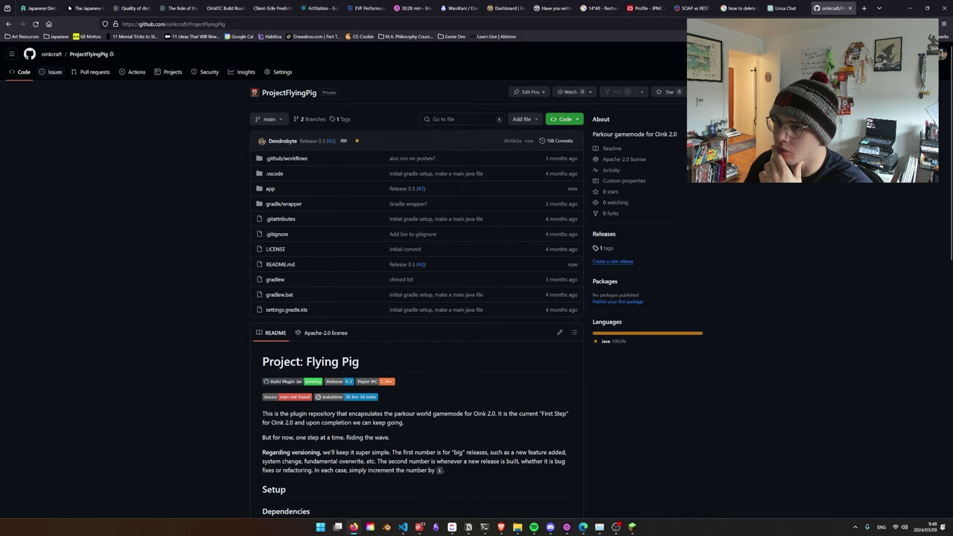
left_click(613, 262)
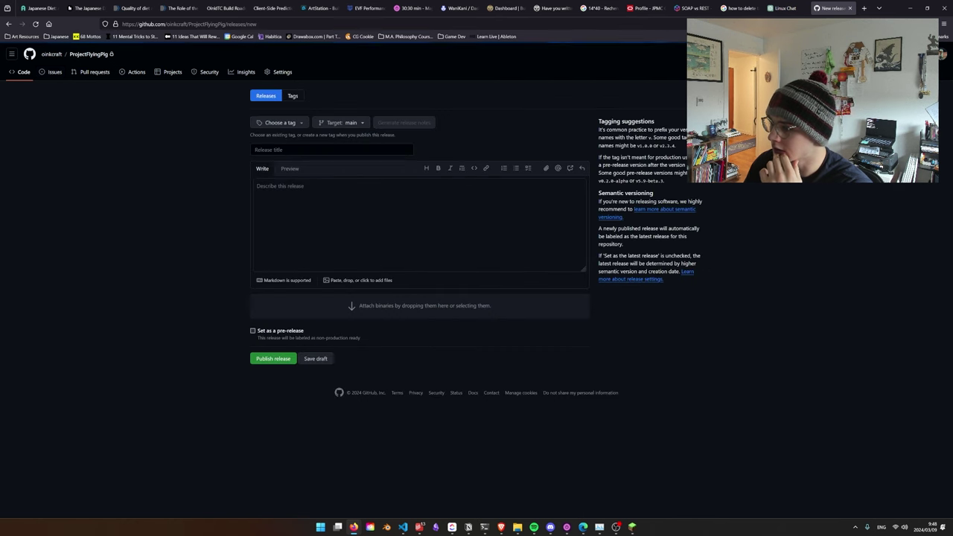
left_click(332, 149)
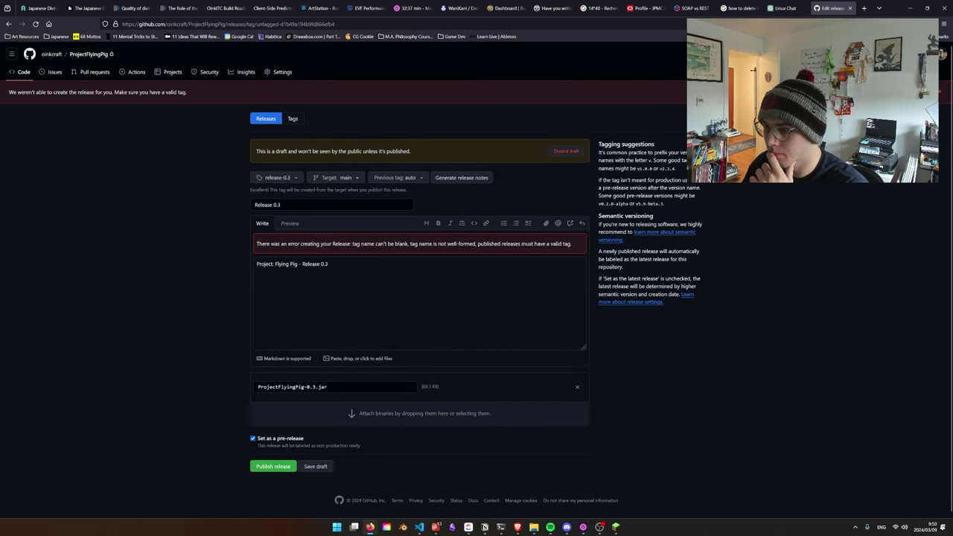
left_click(270, 466)
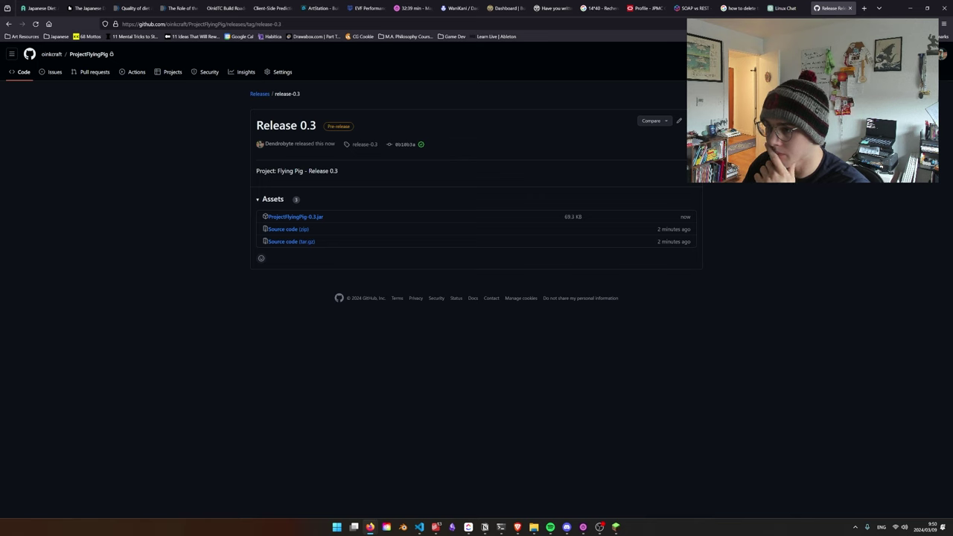
Copy the link of the ProjectFlyingPig-0.3.jar release asset, and list the server's plugins folder in the terminal
right_click(314, 217)
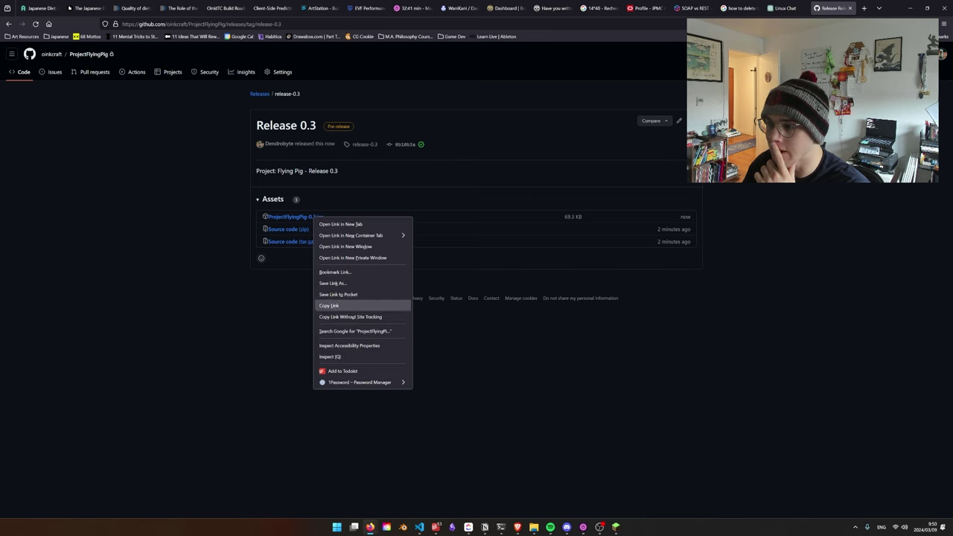
left_click(329, 305)
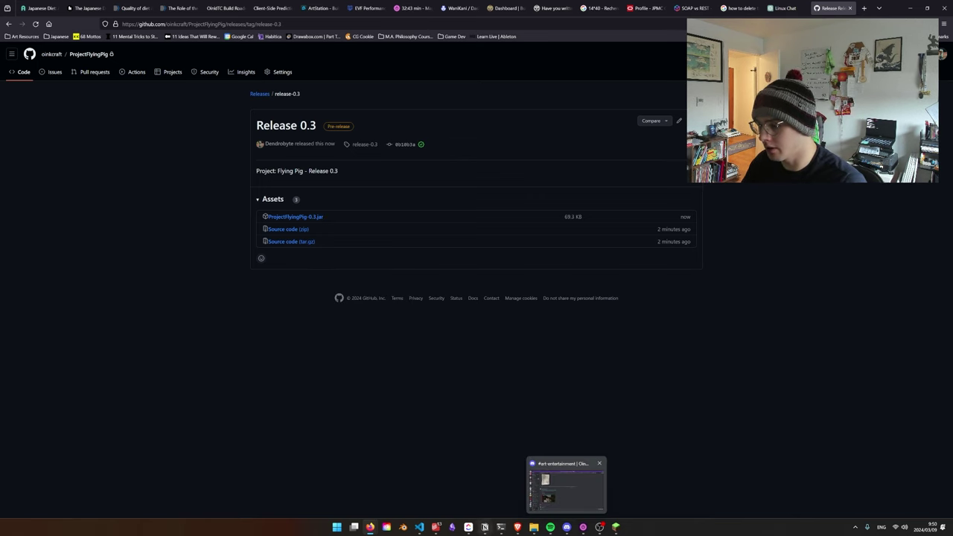
left_click(500, 527)
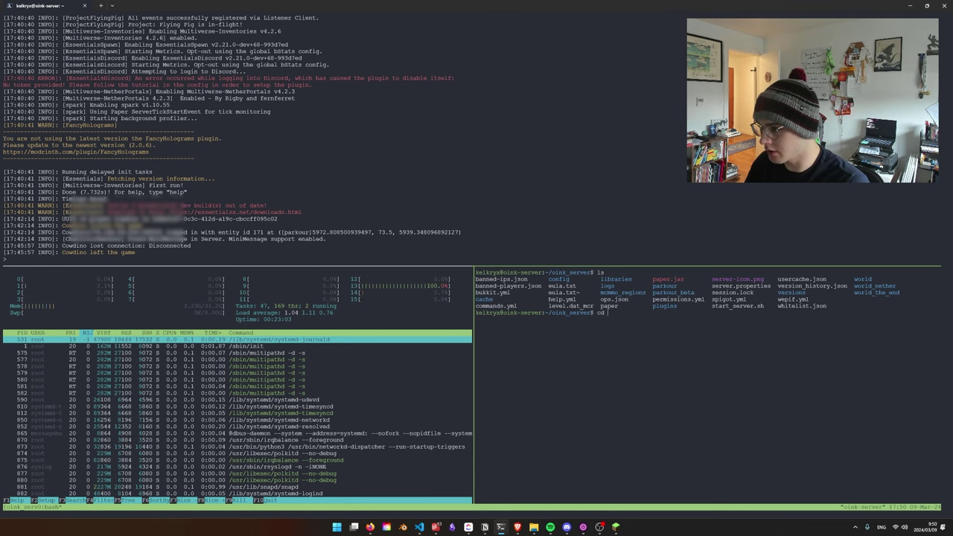
type("cd plugins")
key("Return")
type("ls")
key("Return")
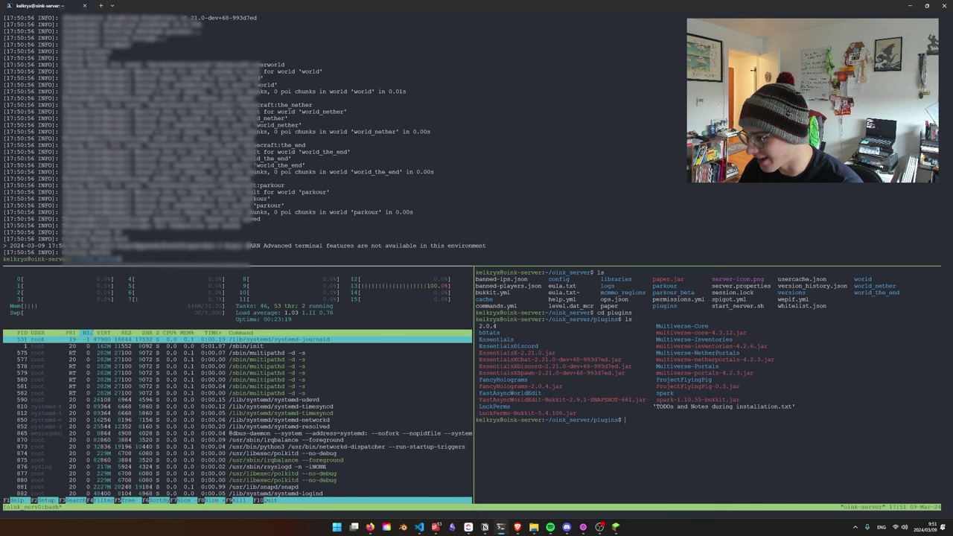
Try to replace ProjectFlyingPig-0.3.jar in the plugins folder by downloading the release-0.3 asset with curl -O, and list the folder
type("ls")
key("Return")
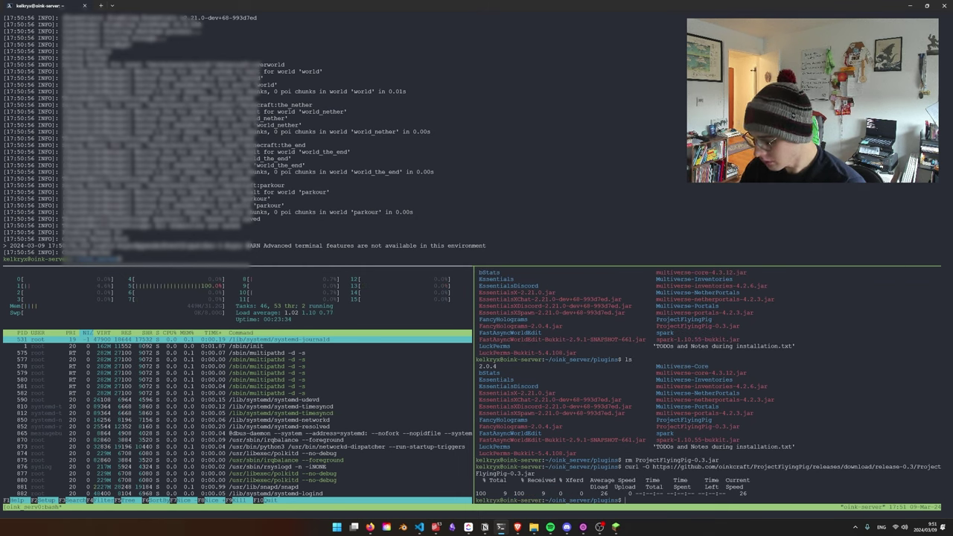
type("ls")
key("Return")
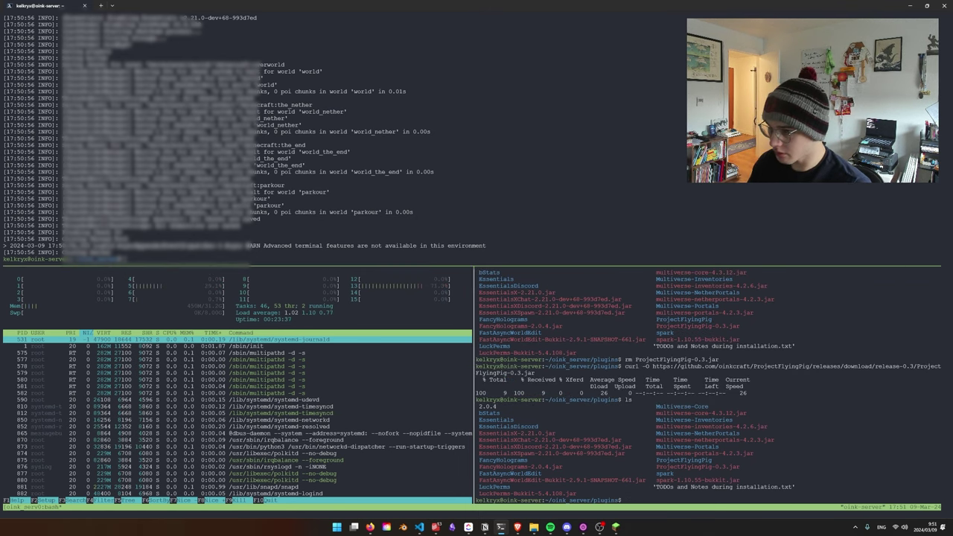
Start the server with the downloaded plugin jar, rejoin it in Minecraft, and return to the server terminal
key("Up")
key("Return")
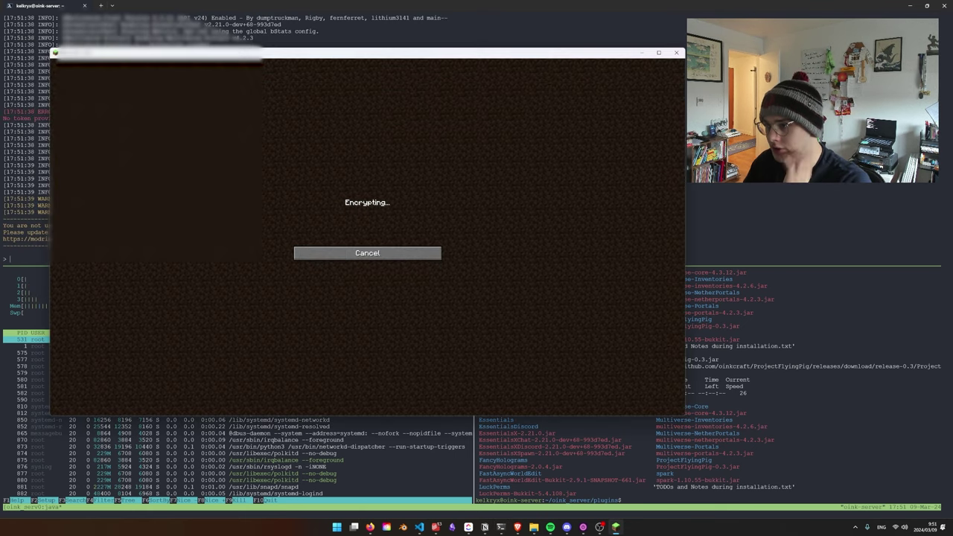
mouse_move(496, 56)
left_mouse_down()
mouse_move(676, 49)
mouse_move(657, 88)
mouse_move(640, 59)
mouse_move(483, 59)
left_mouse_up()
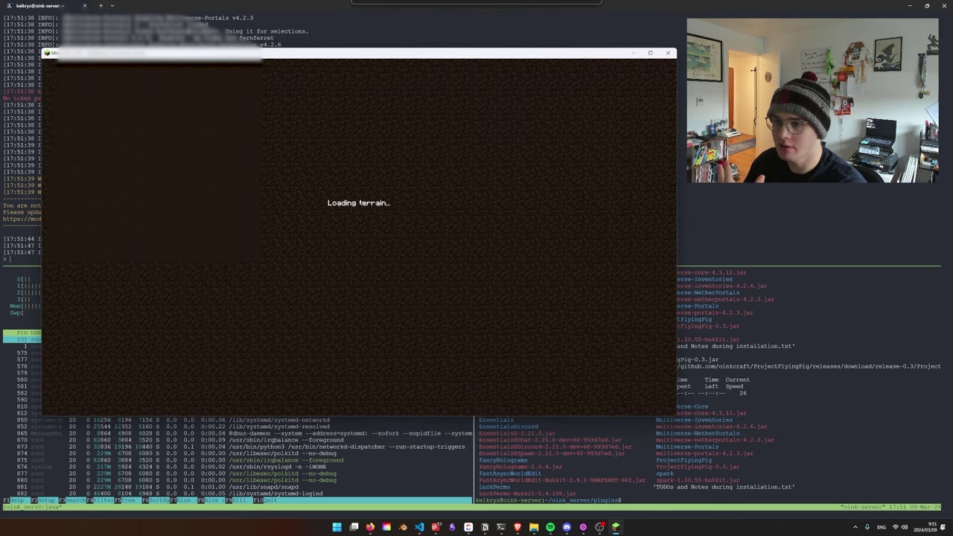
key("alt+Tab")
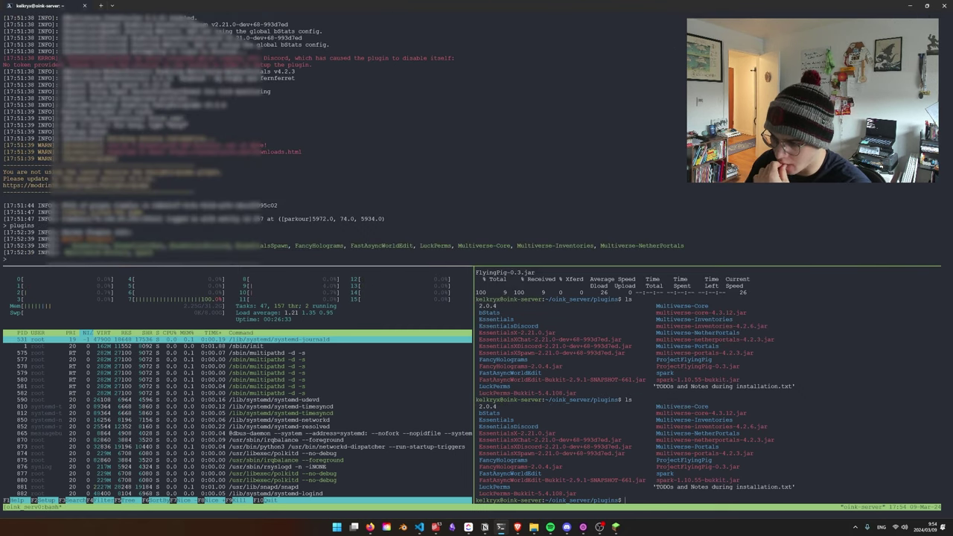
Copy gradle build --info -PoutputDir="../../../oink_server/plugins" from README.md and run it in the server's ProjectFlyingPig repository
key("alt+Tab")
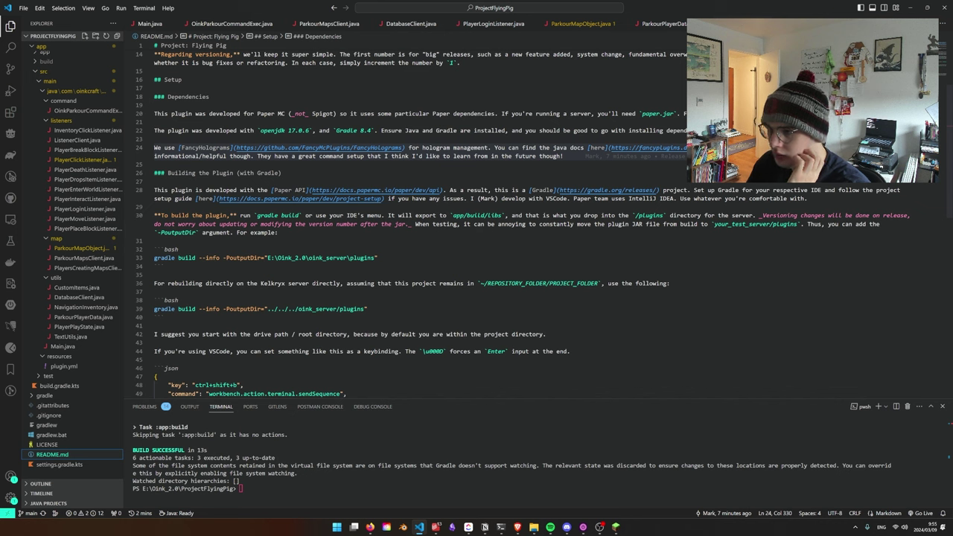
left_click_drag(380, 309, 153, 309)
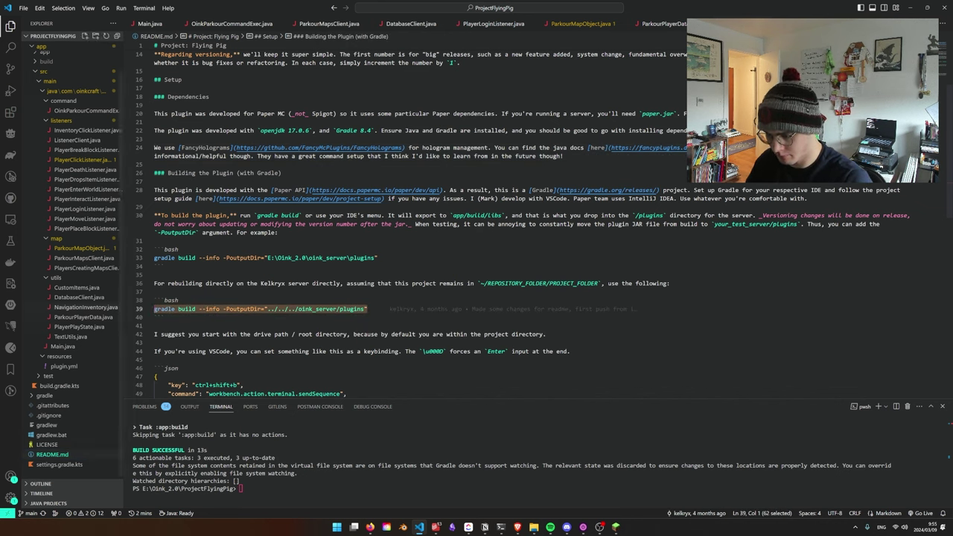
key("ctrl+c")
key("alt+Tab")
key("ctrl+v")
key("Return")
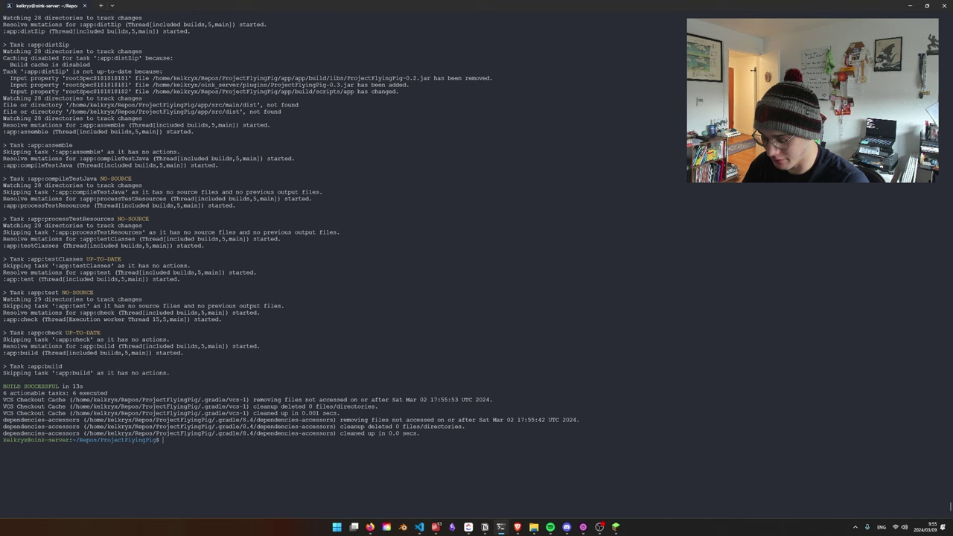
List the tmux sessions, reattach to the server session, and list the plugins folder to check for the rebuilt jar
type("tmux ls")
key("Return")
type("tmux attac")
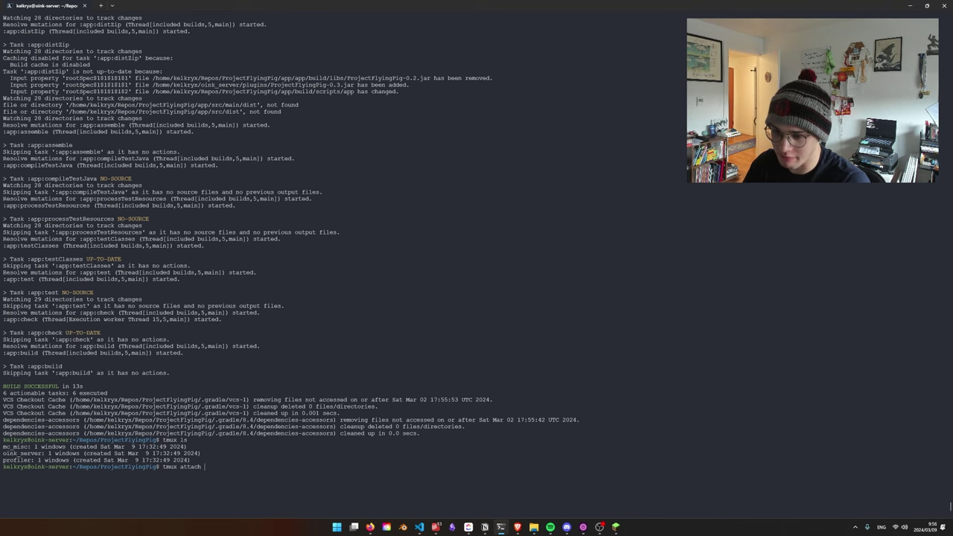
type("h")
key("Return")
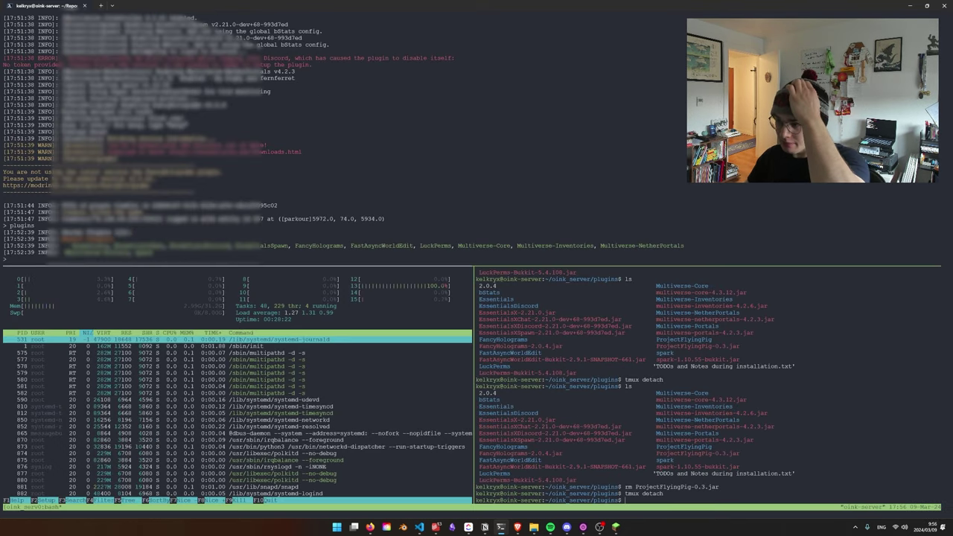
type("ls")
key("Return")
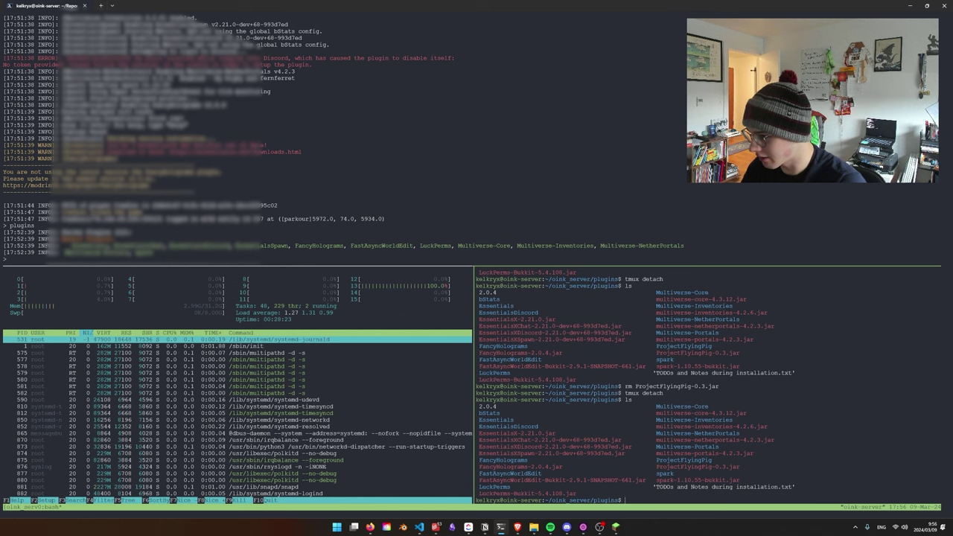
Restart the Minecraft server from its console pane, using the stop command, to load the rebuilt plugin
key("ctrl+b")
key("Up")
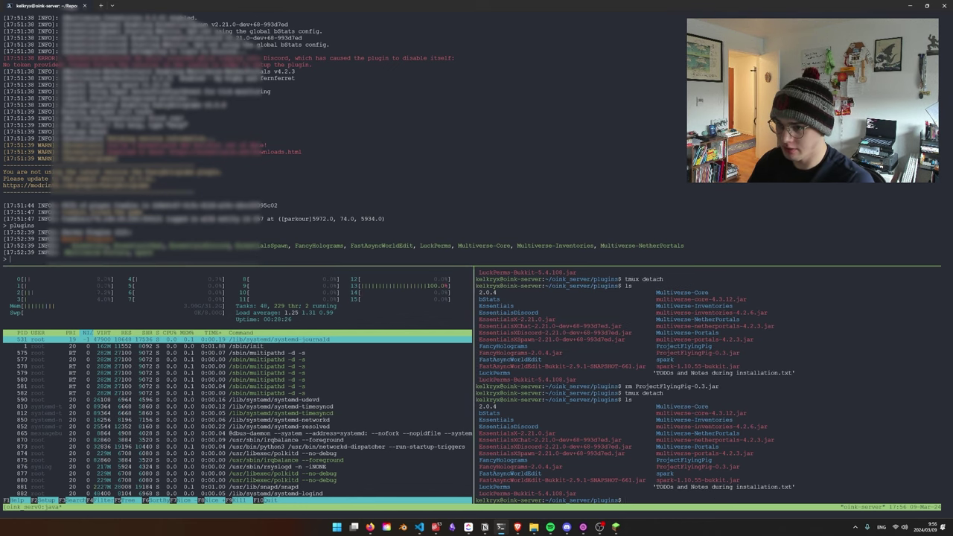
type("stop")
key("Return")
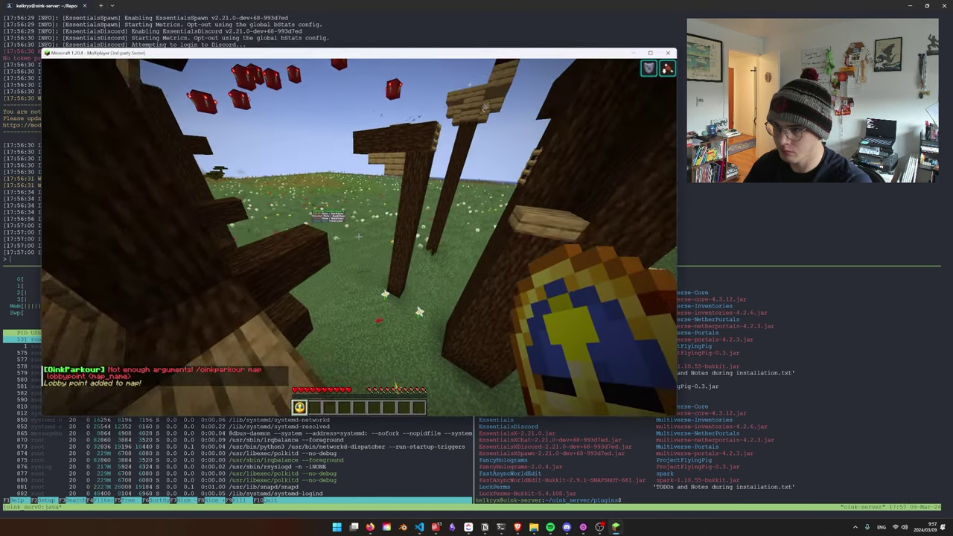
Add another leaderboard point inside the lobby building by repeating the last lobbypoint command
key("w")
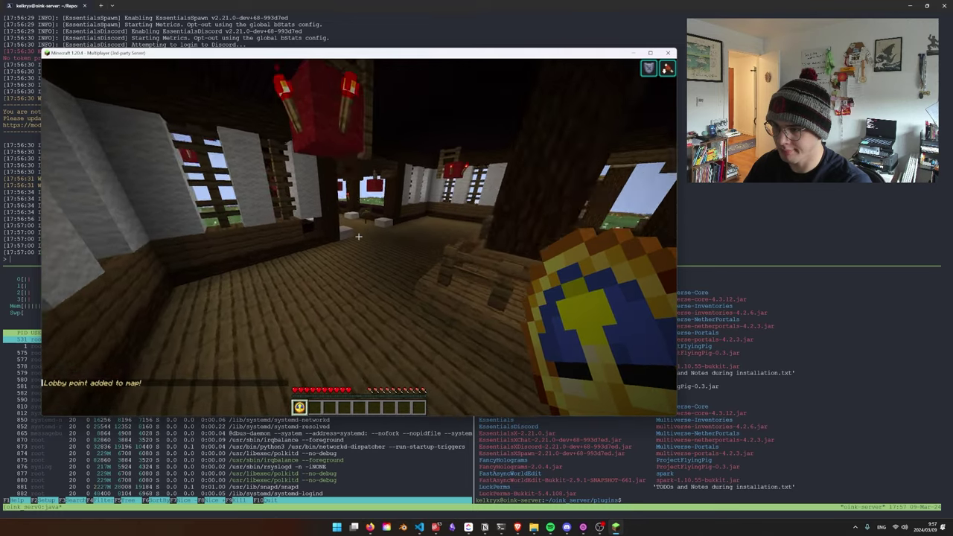
key("t")
key("Up")
key("Return")
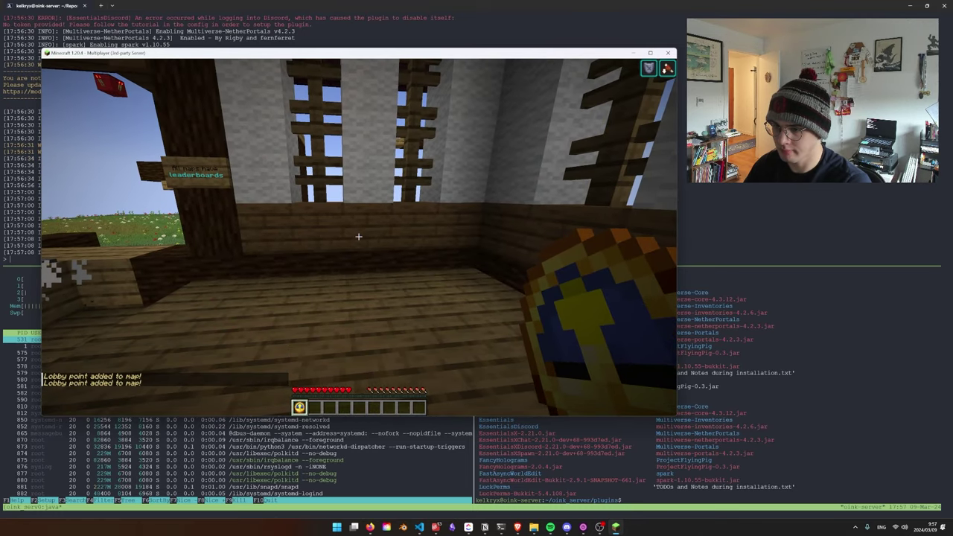
Check the area around the leaderboards sign and just outside the lobby for the placed leaderboard holograms
key("s")
key("w")
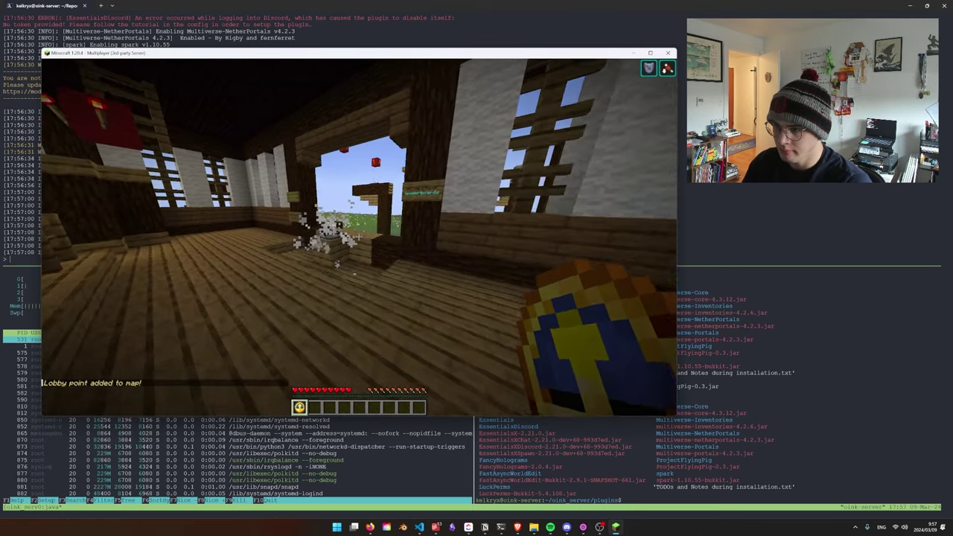
key("space")
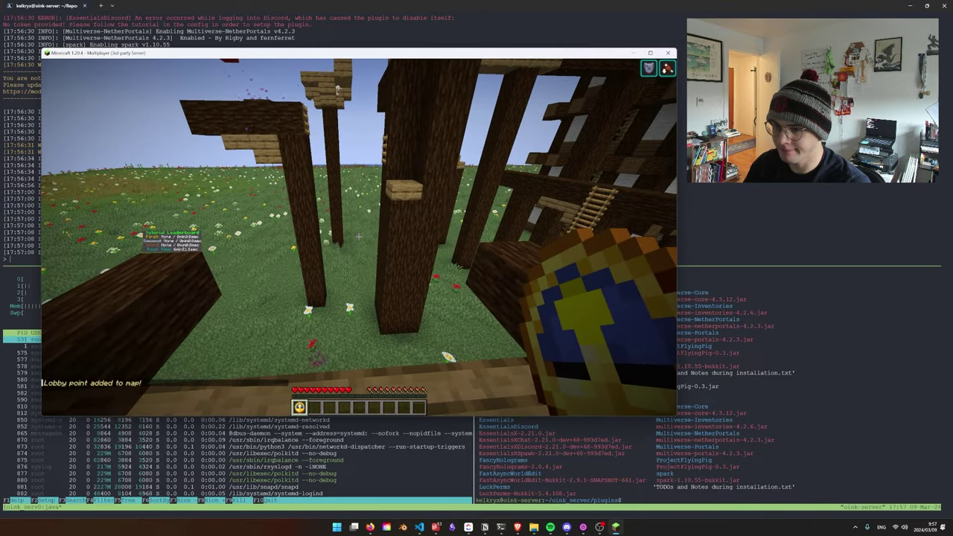
key("w")
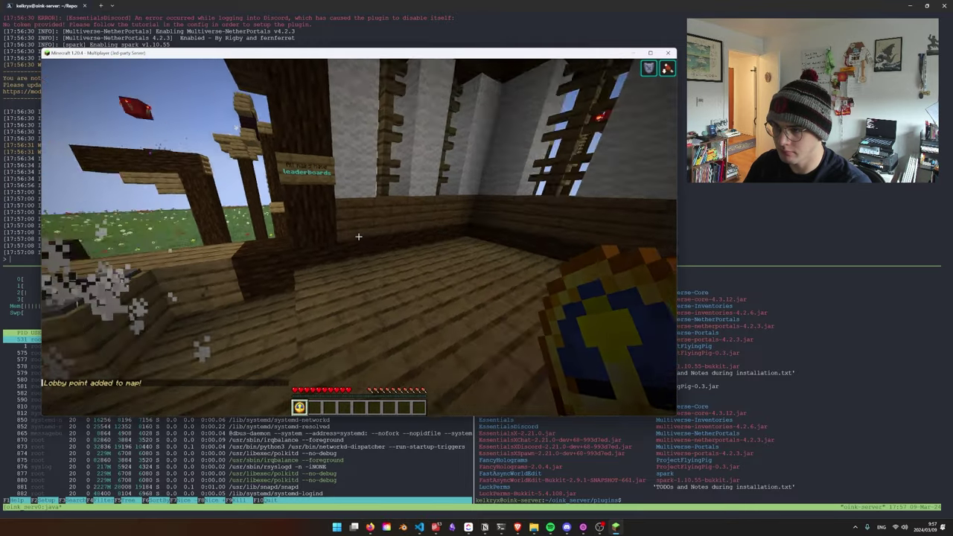
Add three more Tutorial leaderboard points at different spots in the lobby by repeating /oinkparkour map lobbypoint Tutorial
key("t")
key("Up")
key("Return")
key("t")
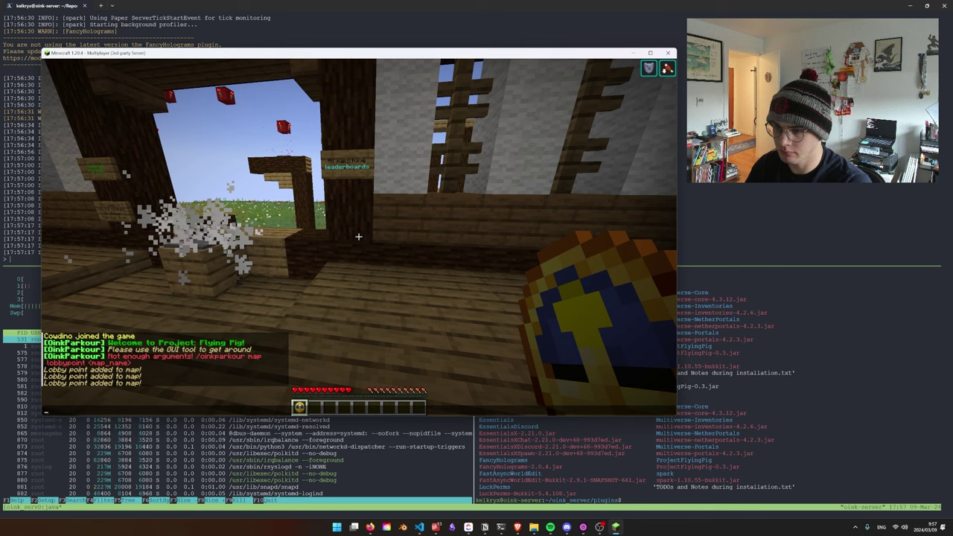
key("Up")
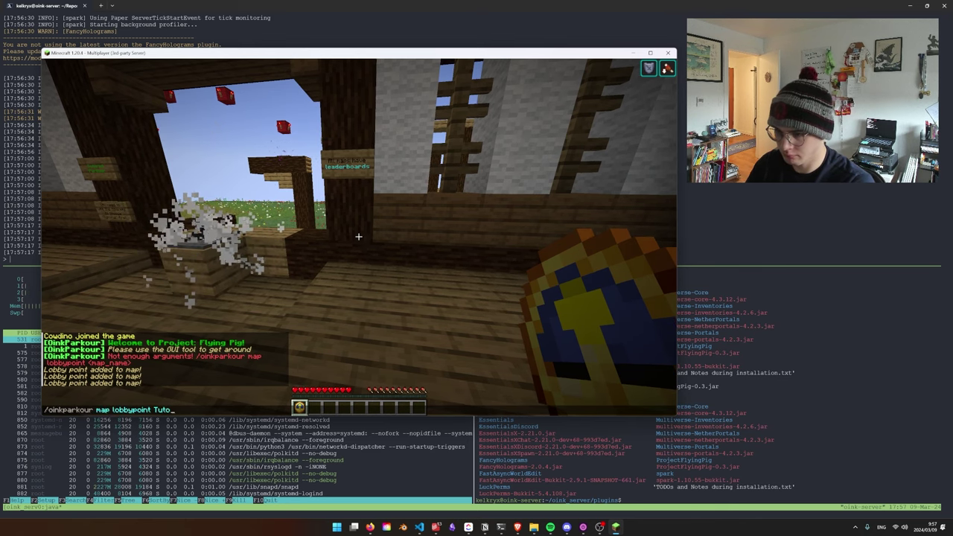
key("Return")
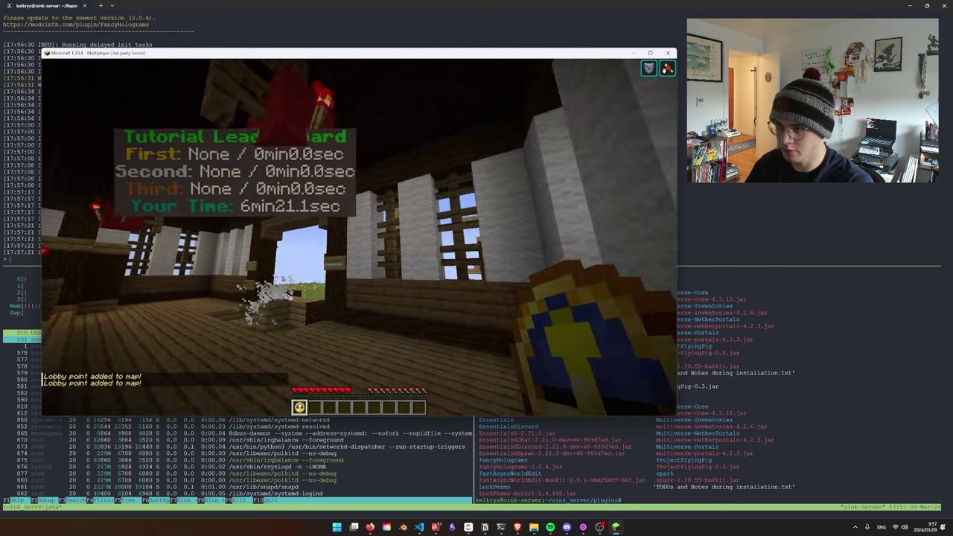
key("t")
key("Up")
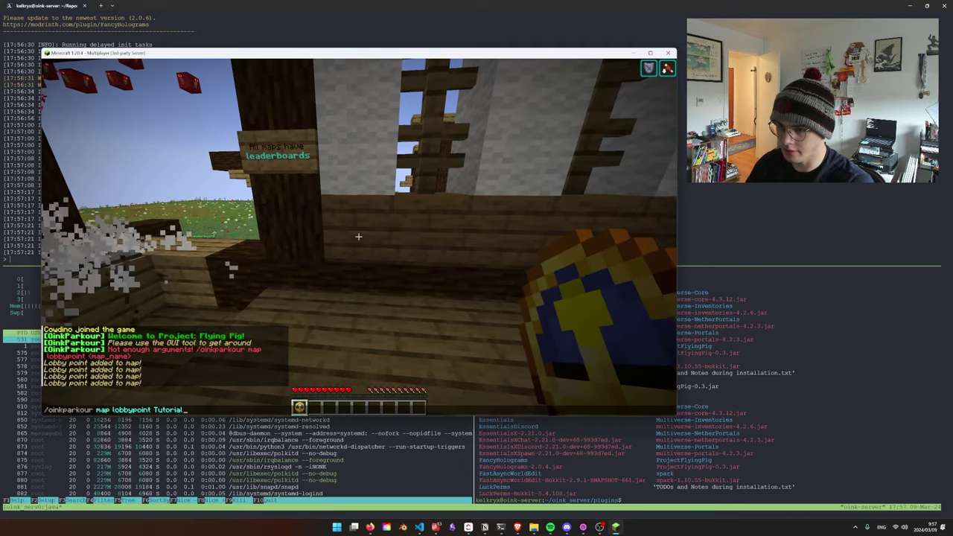
key("Return")
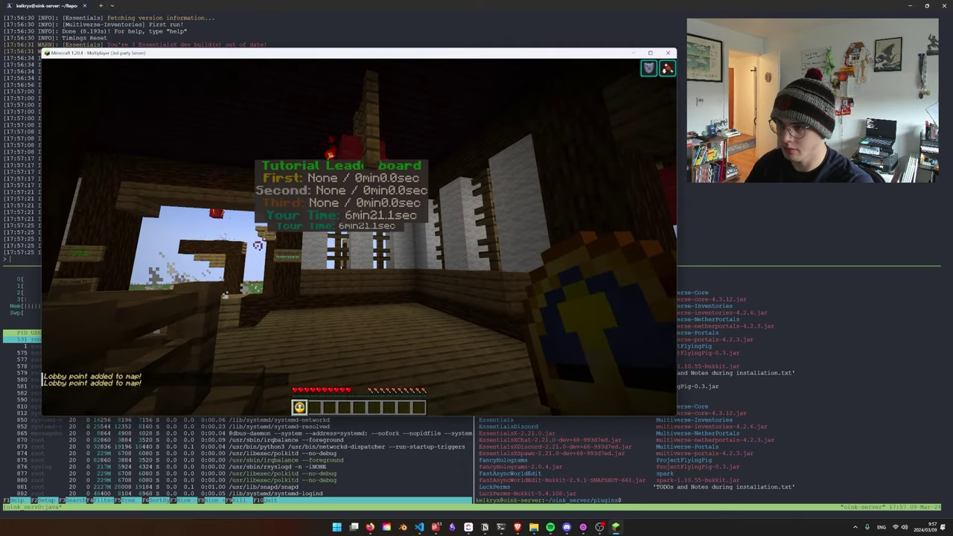
Disconnect from the server and rejoin it to check the Tutorial leaderboard holograms in the lobby
key("Escape")
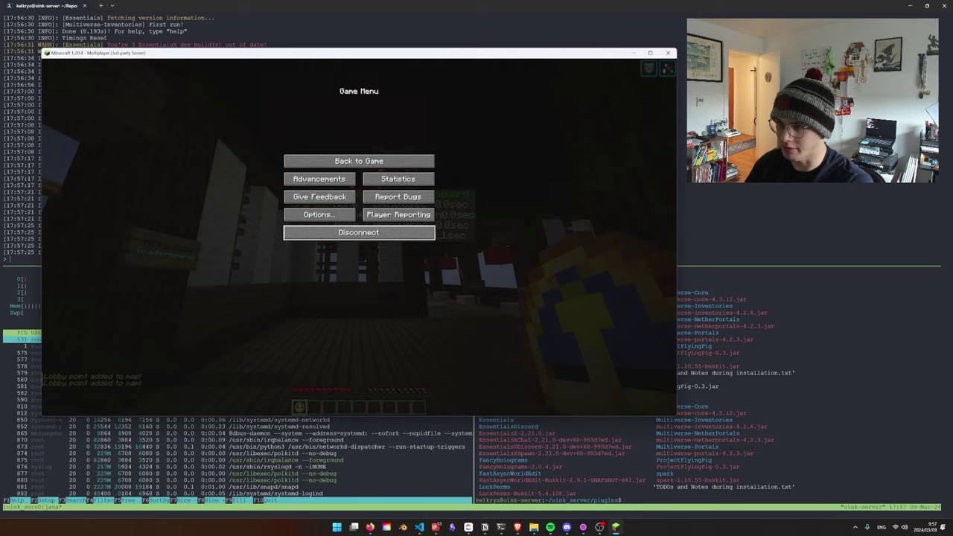
left_click(360, 230)
left_click(261, 122)
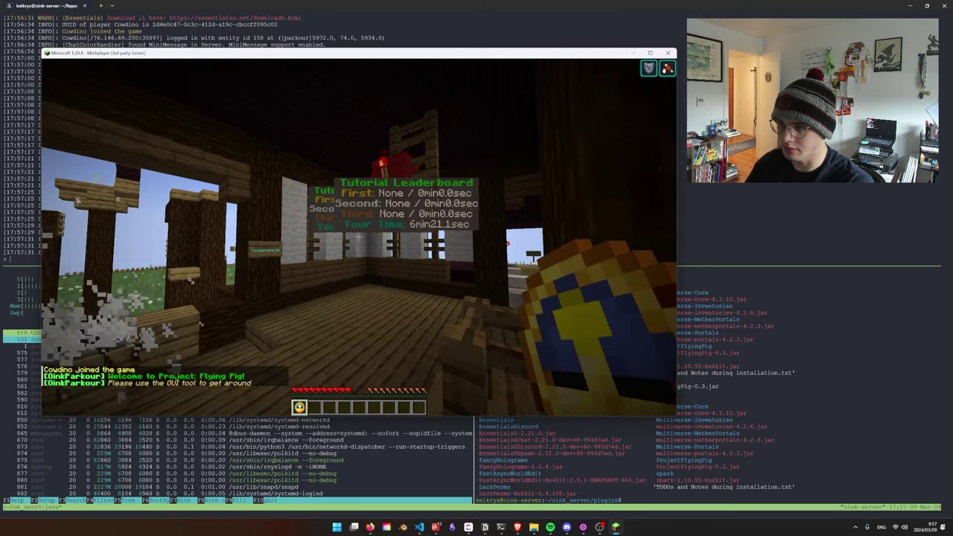
key("w")
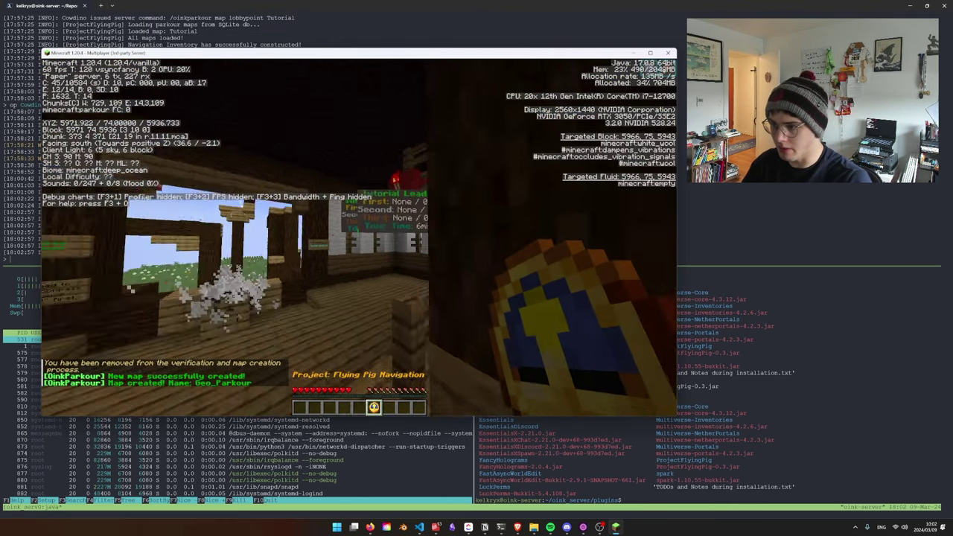
Inspect the Geo_Parkour and Tutorial leaderboard holograms around the Map Leaderboards sign in the lobby
right_click(358, 238)
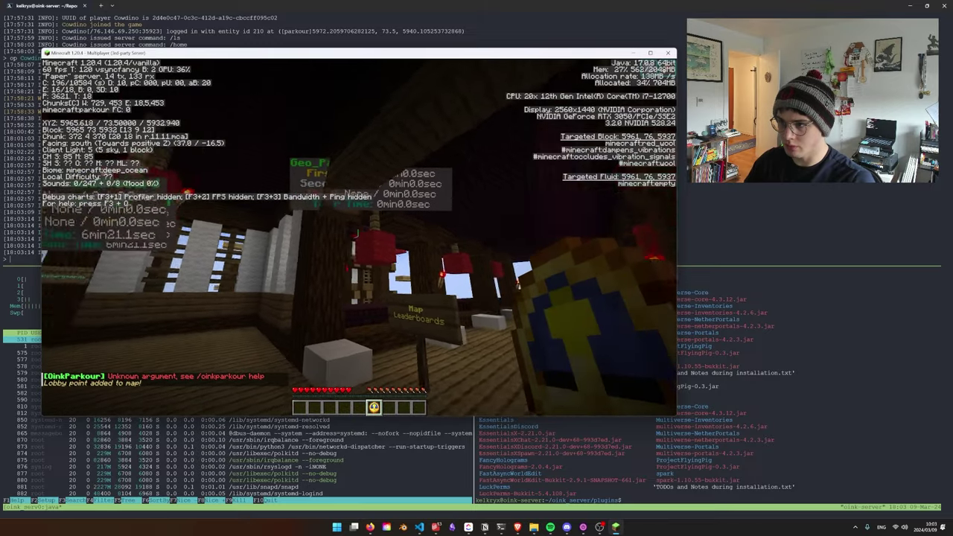
key("w")
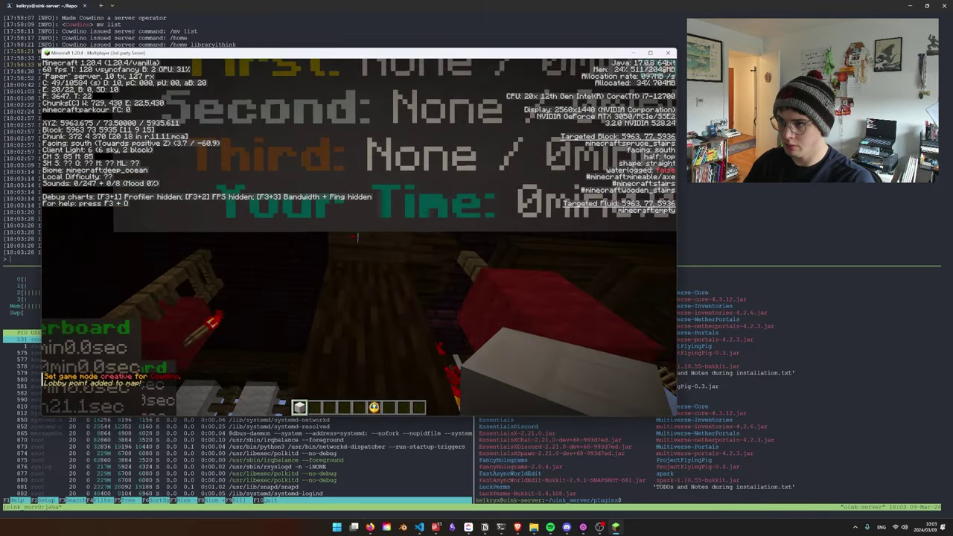
key("s")
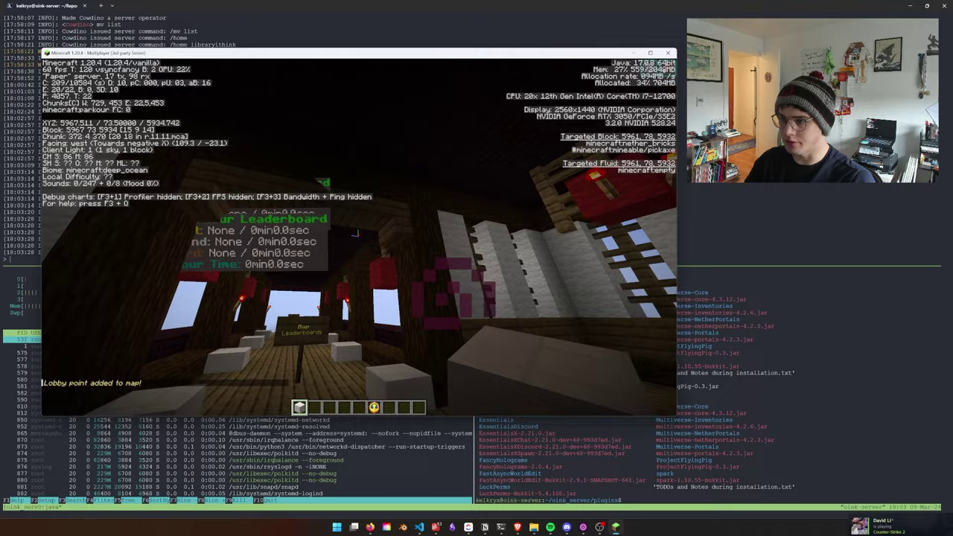
key("w")
key("w")
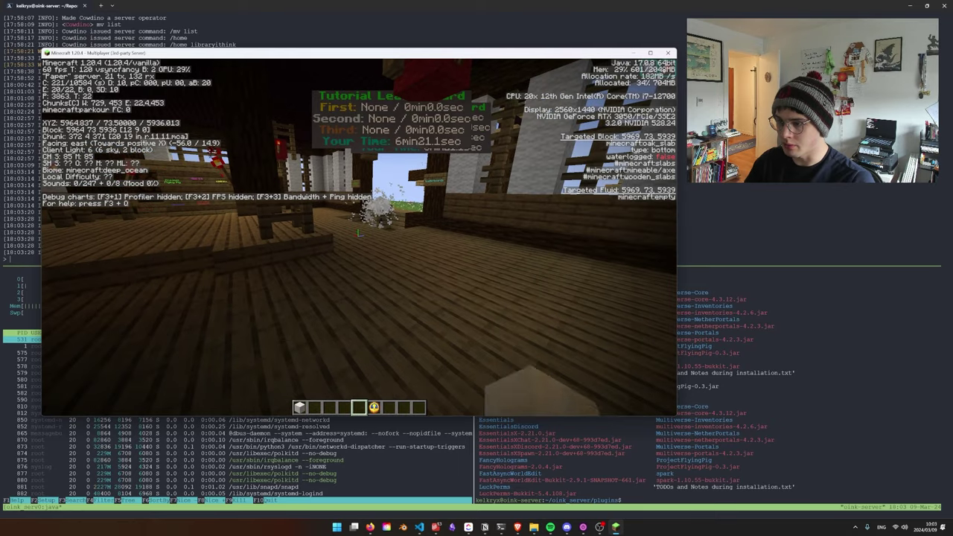
Teleport to the Geo_Parkour map and explore its starting platform, leaderboard hologram and Start Here sign
left_click(306, 208)
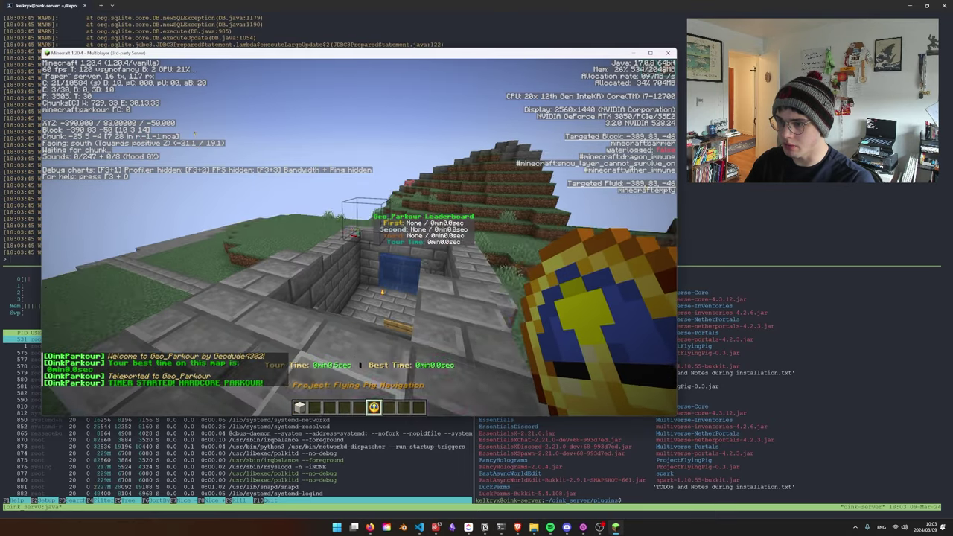
key("a")
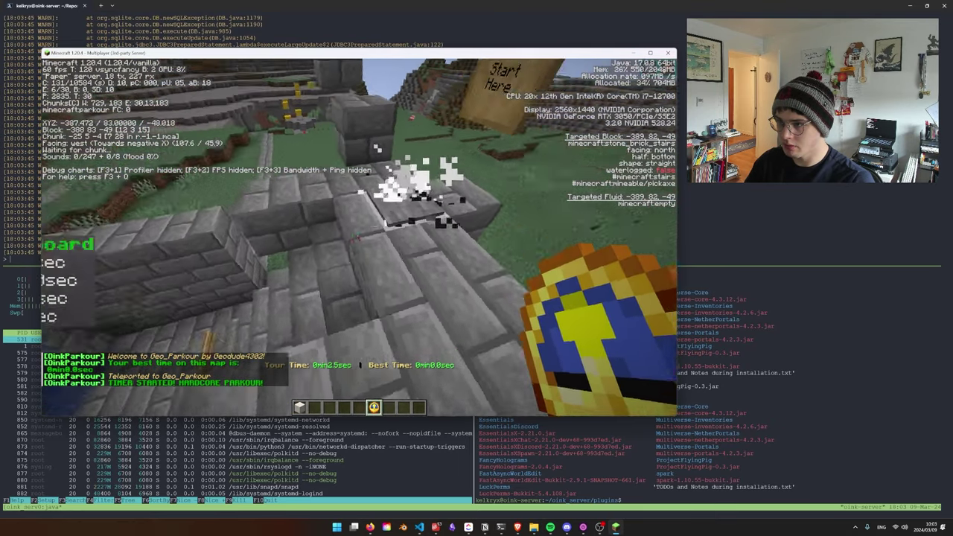
key("d")
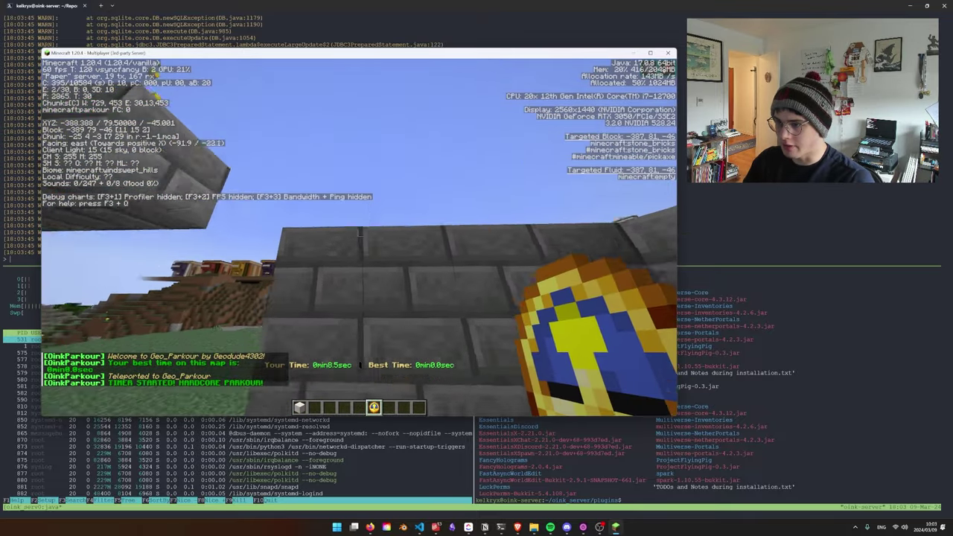
key("w")
key("space")
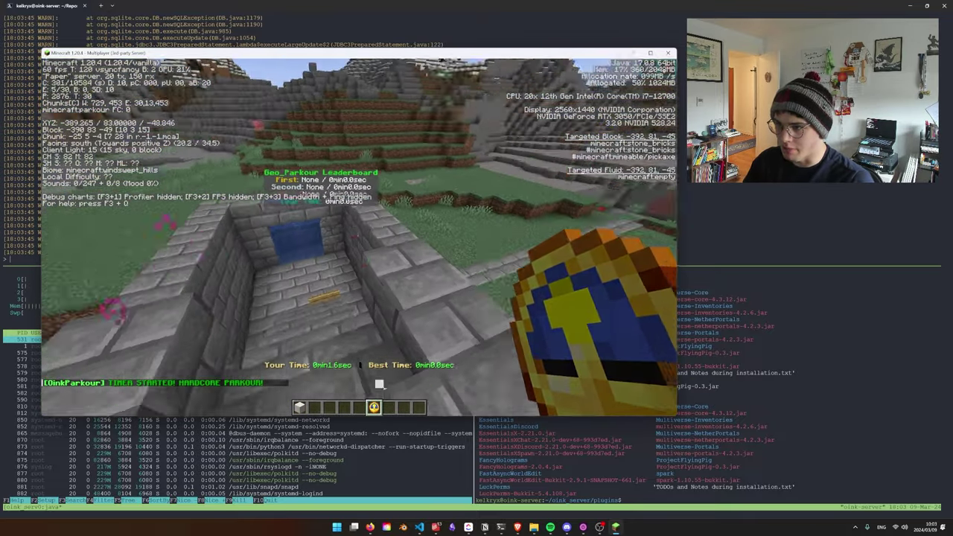
key("w")
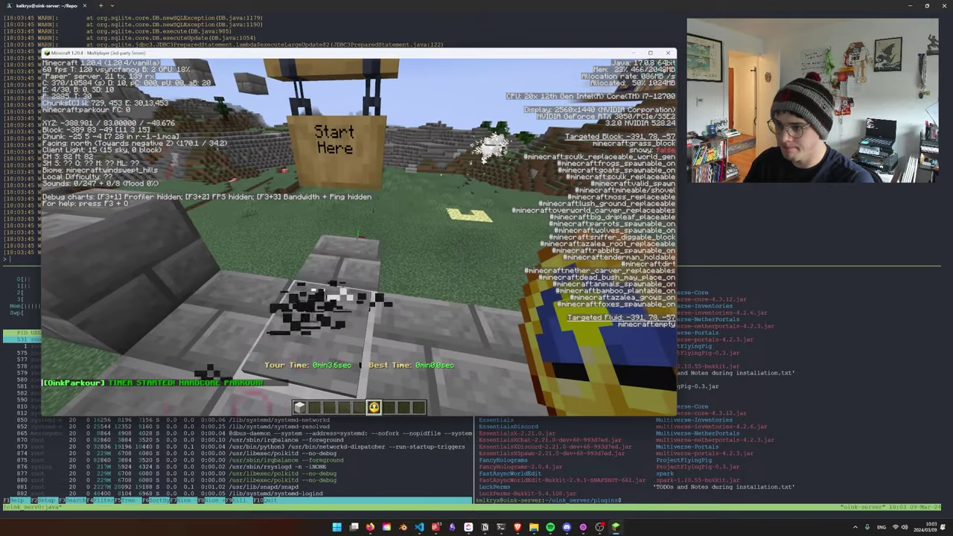
key("w")
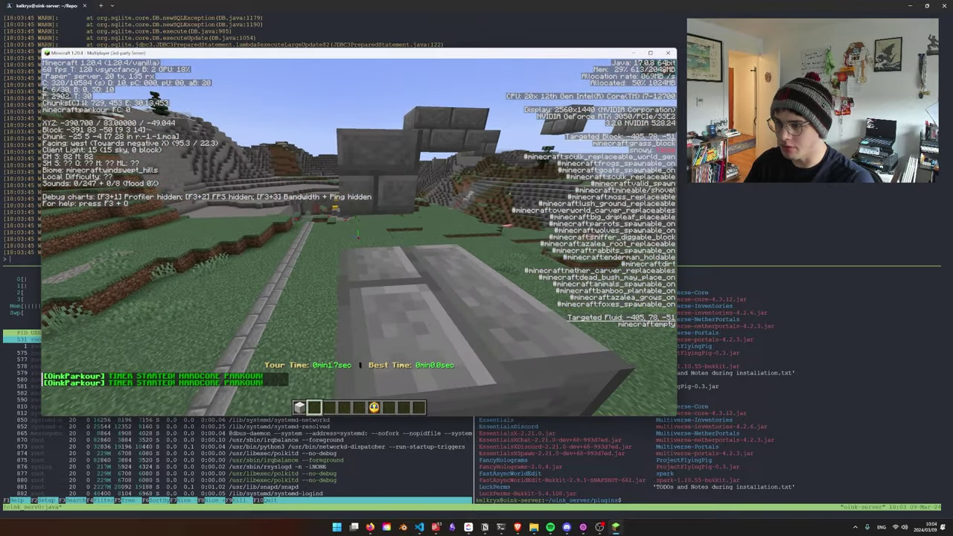
Run the Geo_Parkour course over the stone brick jumps and stairs to the first checkpoint at Level 2: Coal
key("w")
key("space")
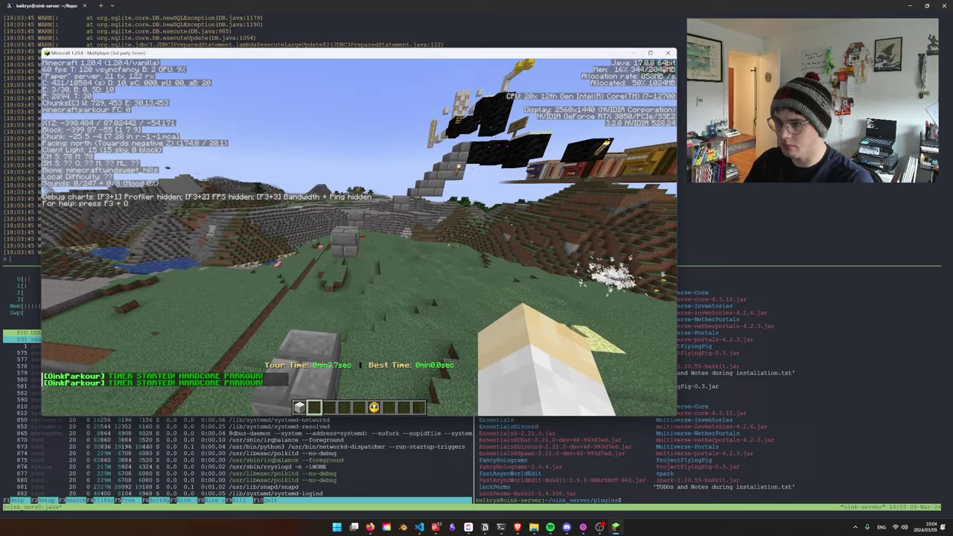
key("w")
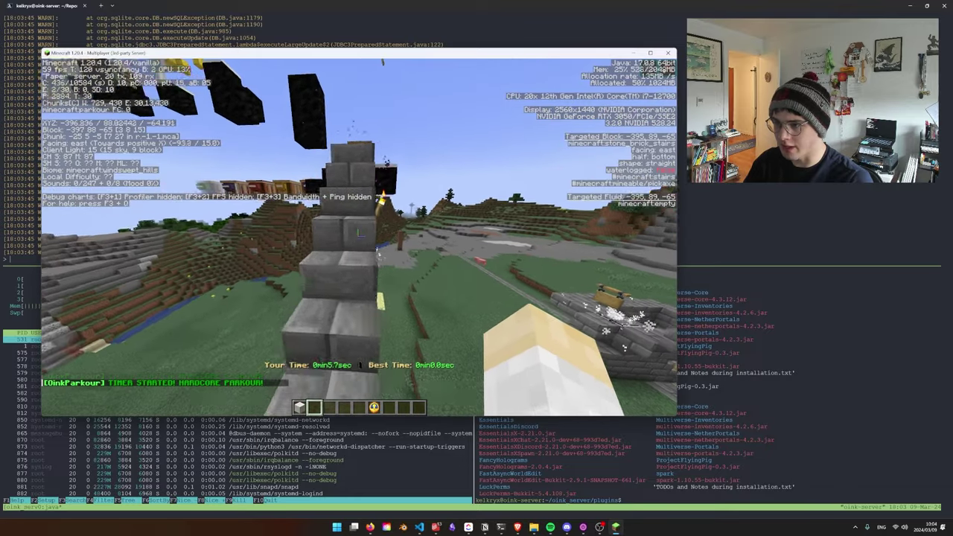
key("w")
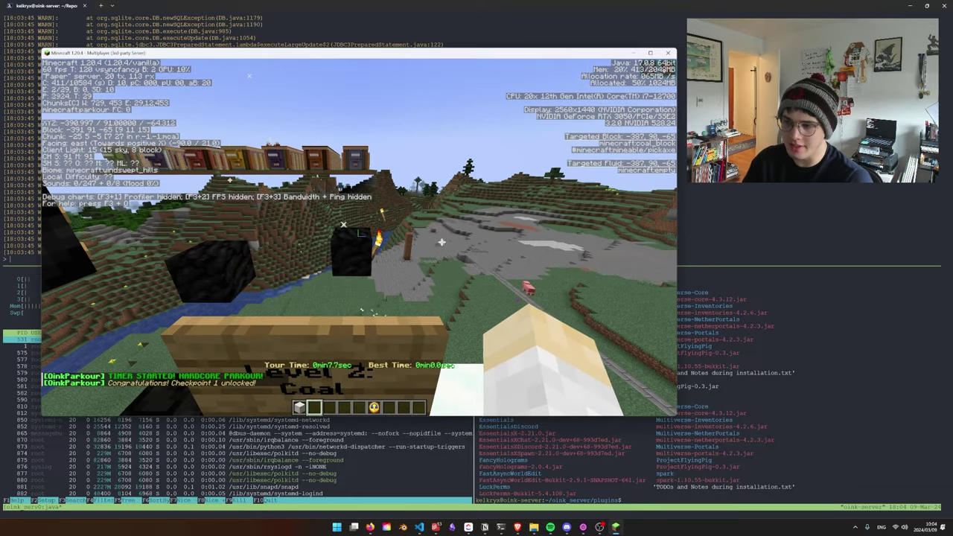
Set the Geo_Parkour reset location to checkpoint 1 using the Project: Flying Pig Navigation clock
key("w")
key("space")
key("6")
right_click(359, 234)
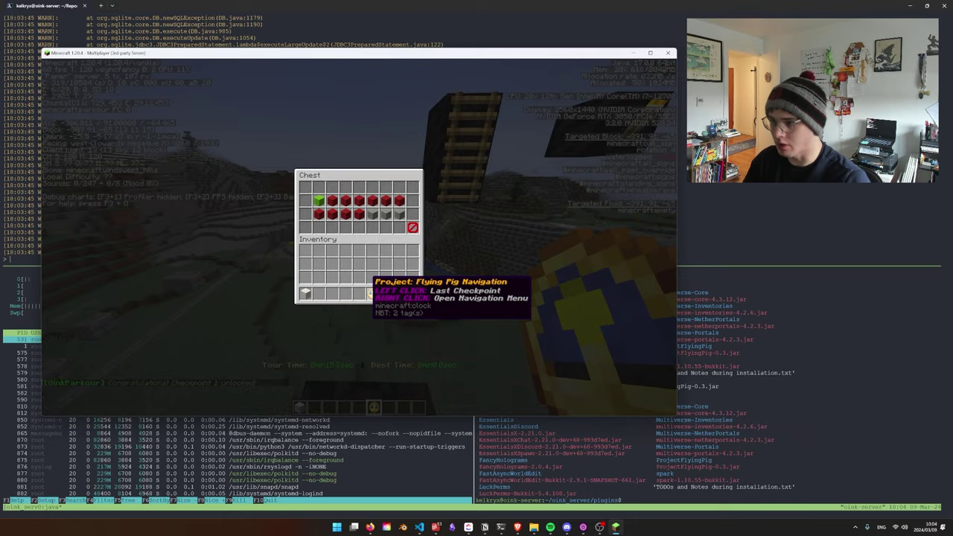
left_click(372, 293)
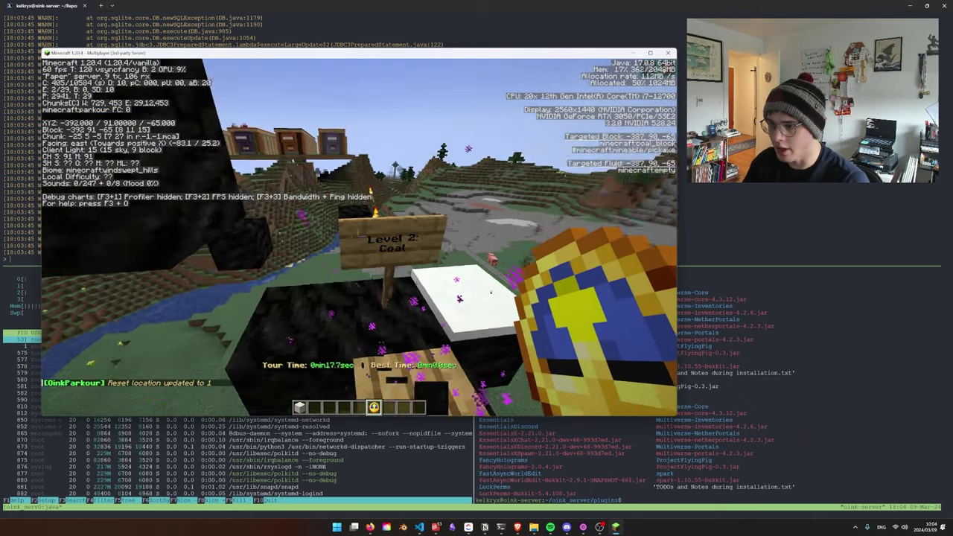
key("w")
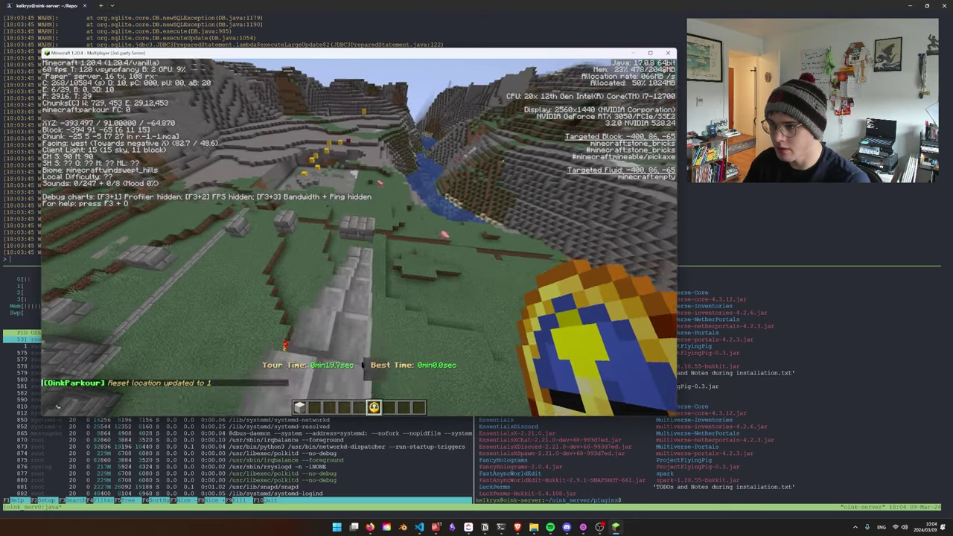